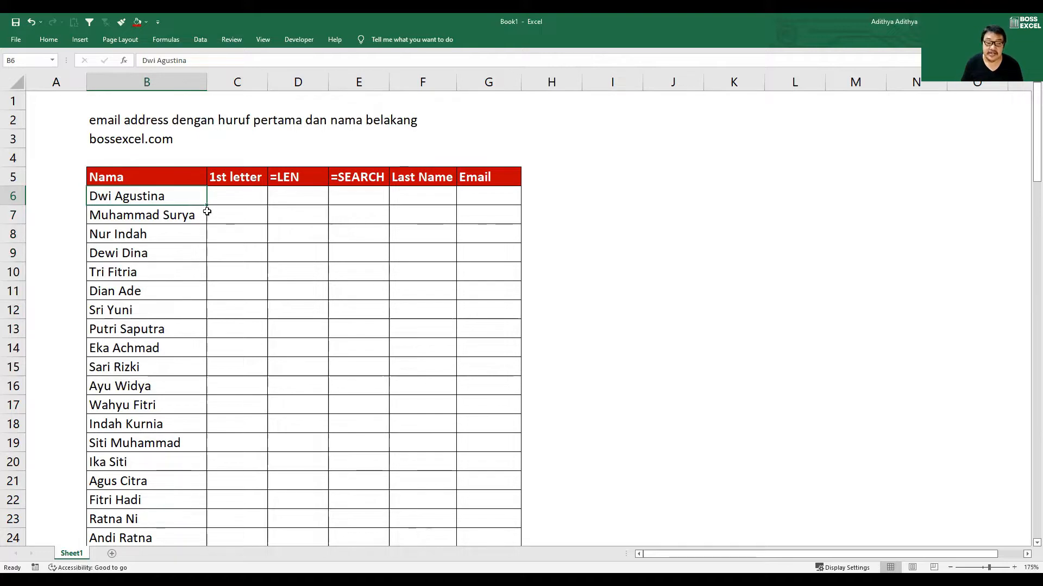
- Enter =LEFT(B6;1) in C6 and fill the formula down the 1st letter column
click(233, 196)
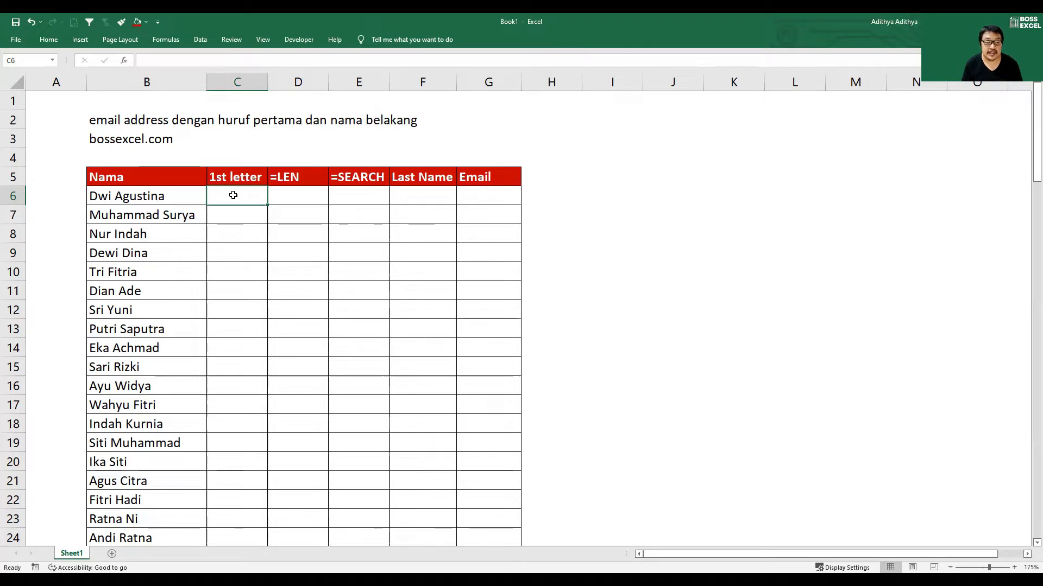
drag(152, 198, 228, 197)
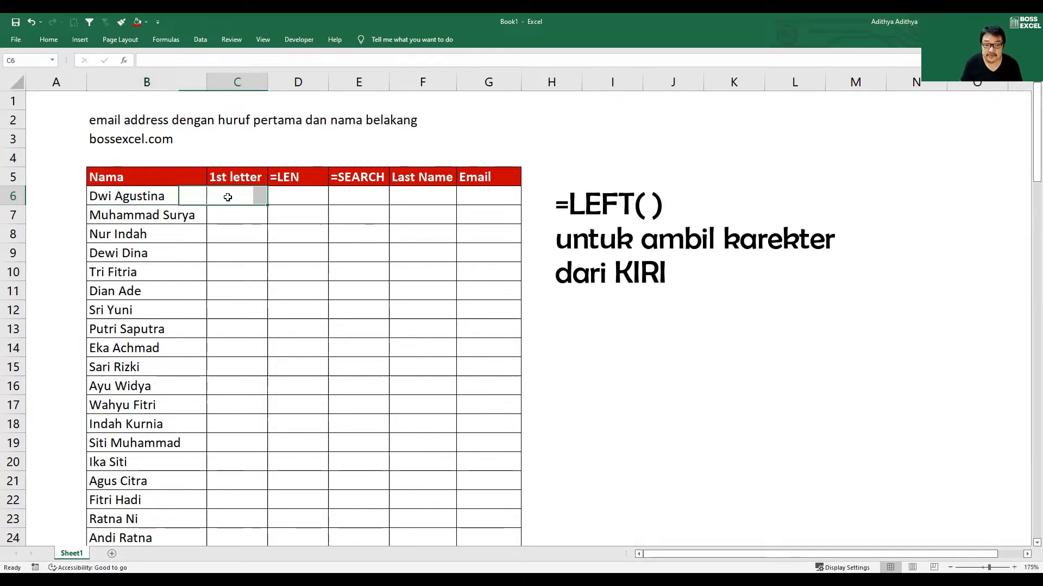
click(228, 197)
text(=)
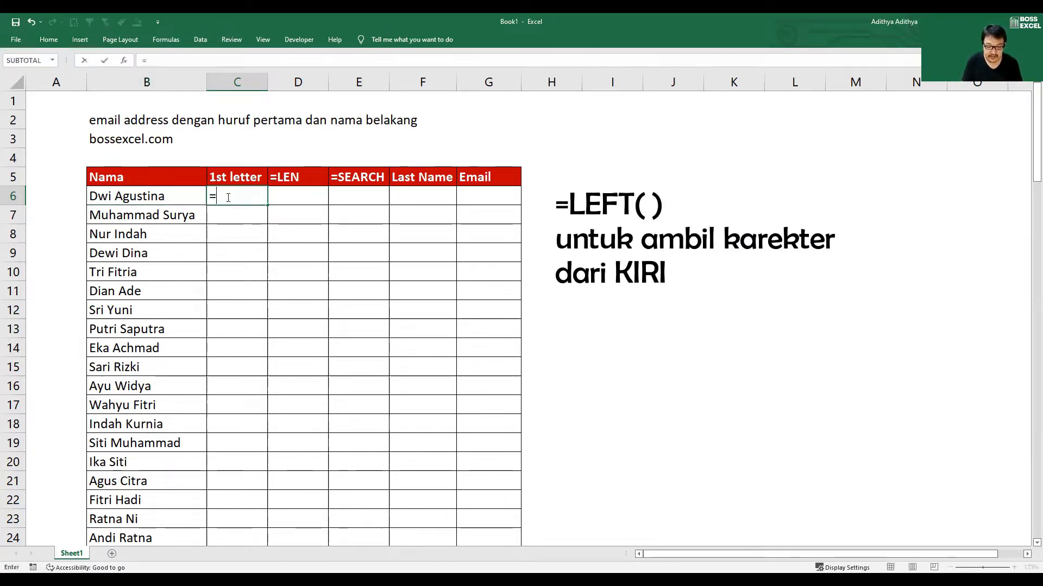
text(LEFT()
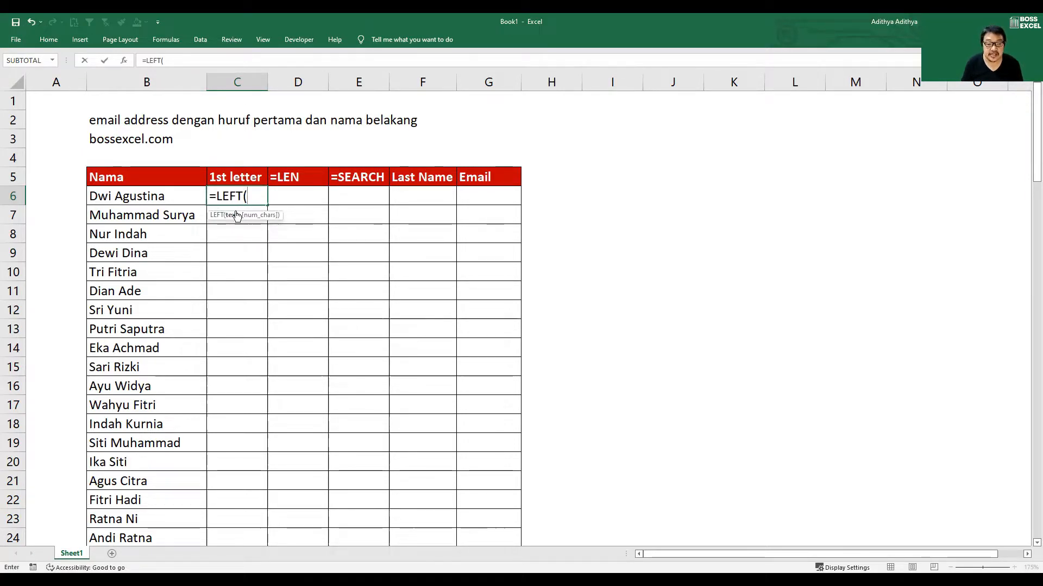
click(181, 198)
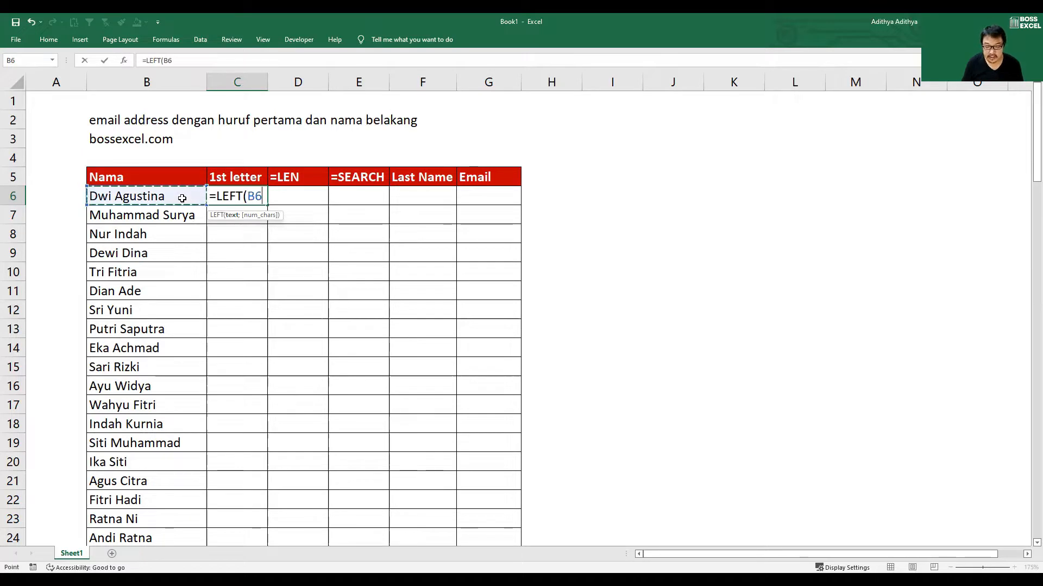
text(;1)
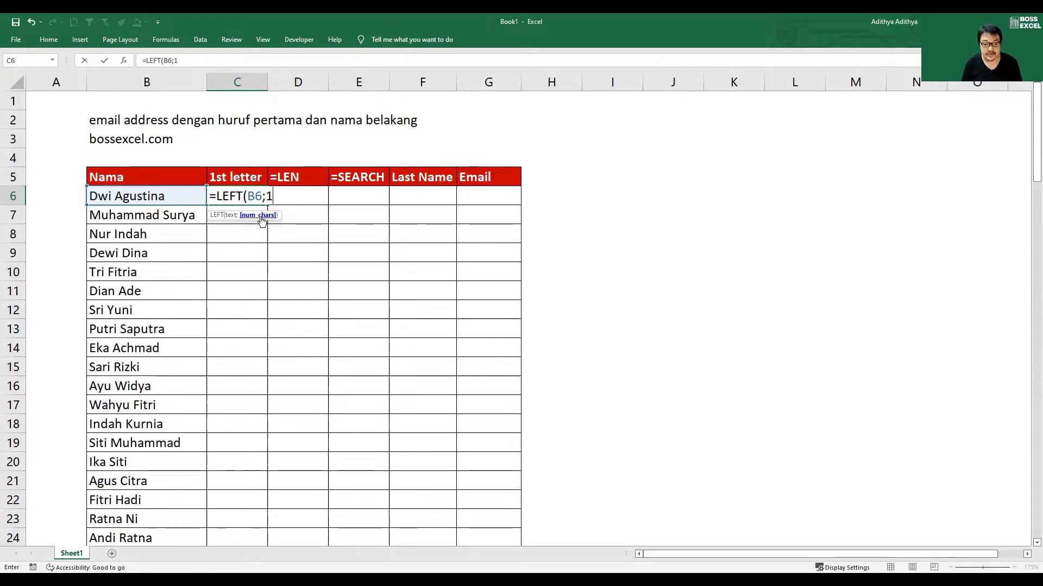
key(ctrl+Return)
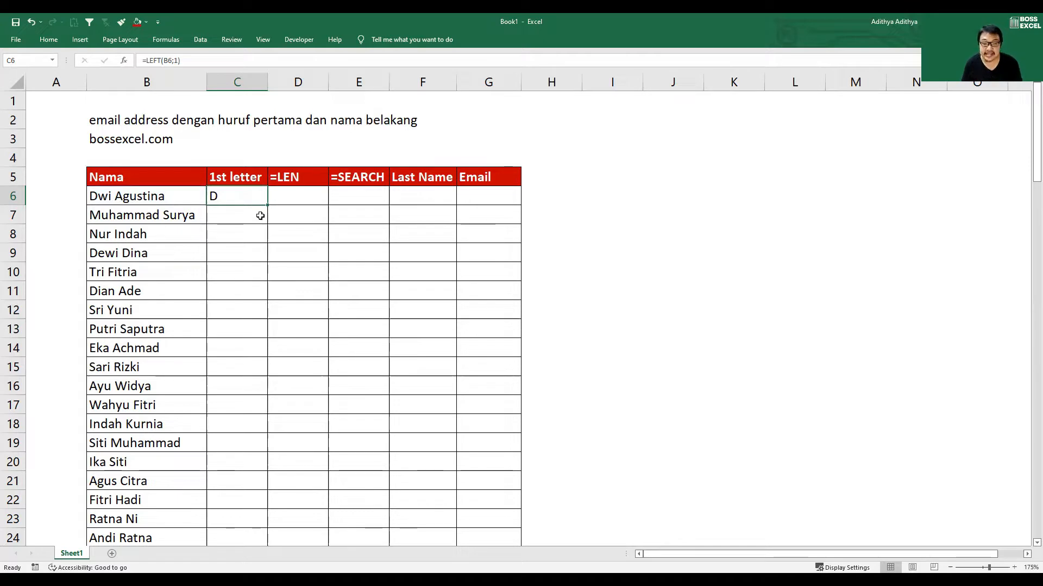
double_click(268, 204)
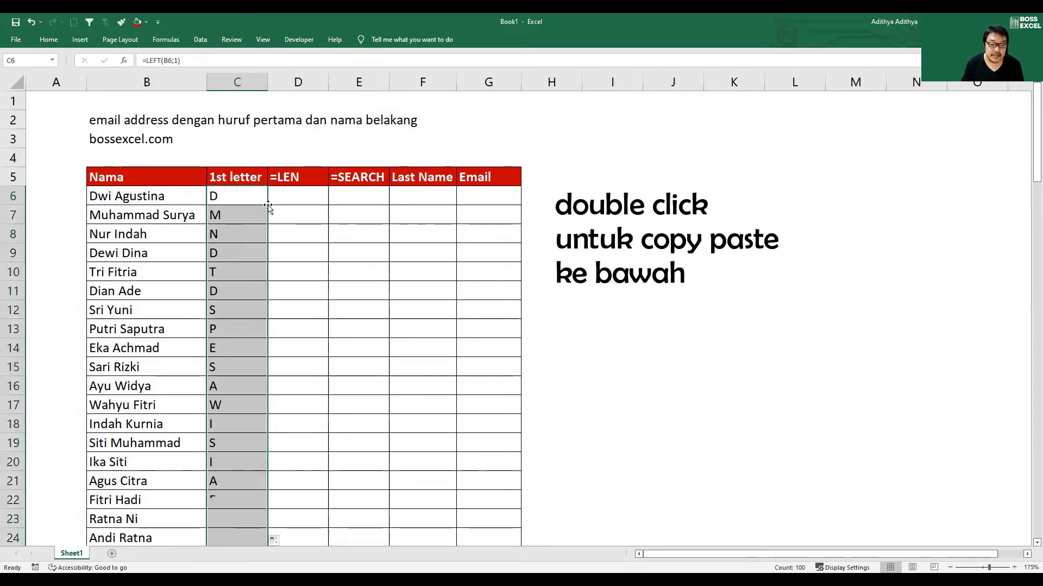
drag(145, 215, 232, 233)
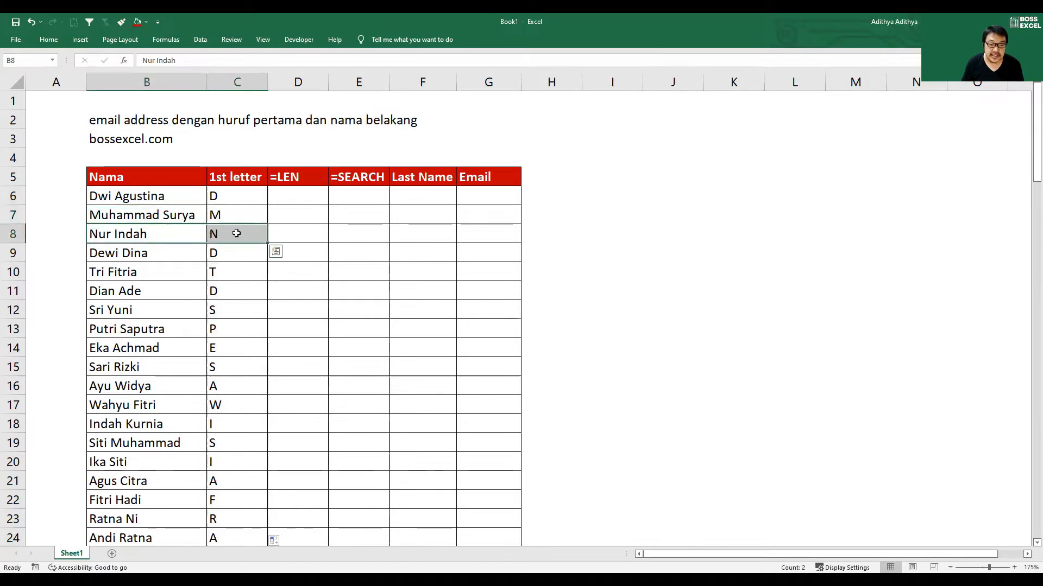
click(243, 204)
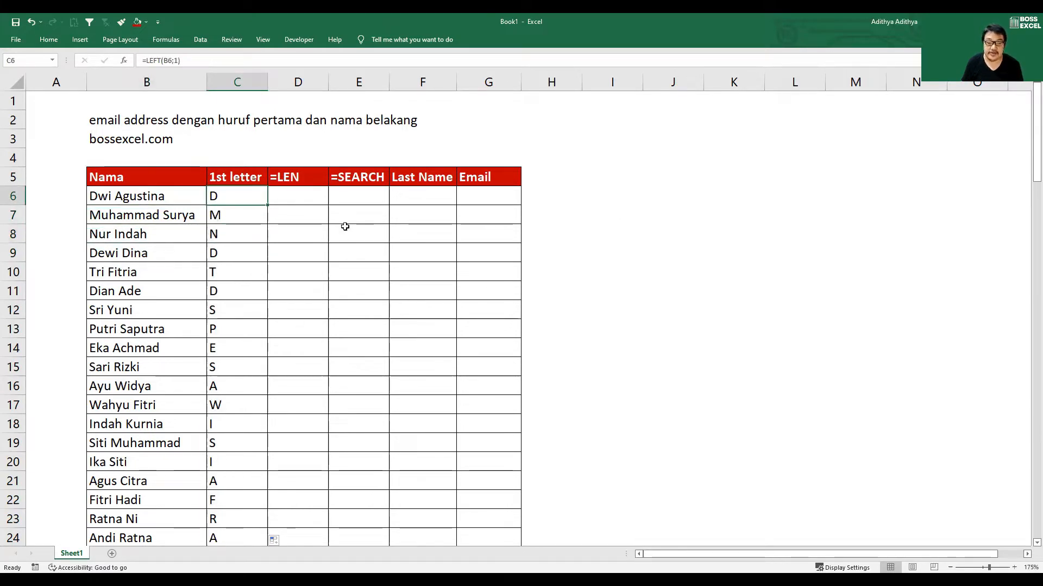
drag(434, 180, 429, 253)
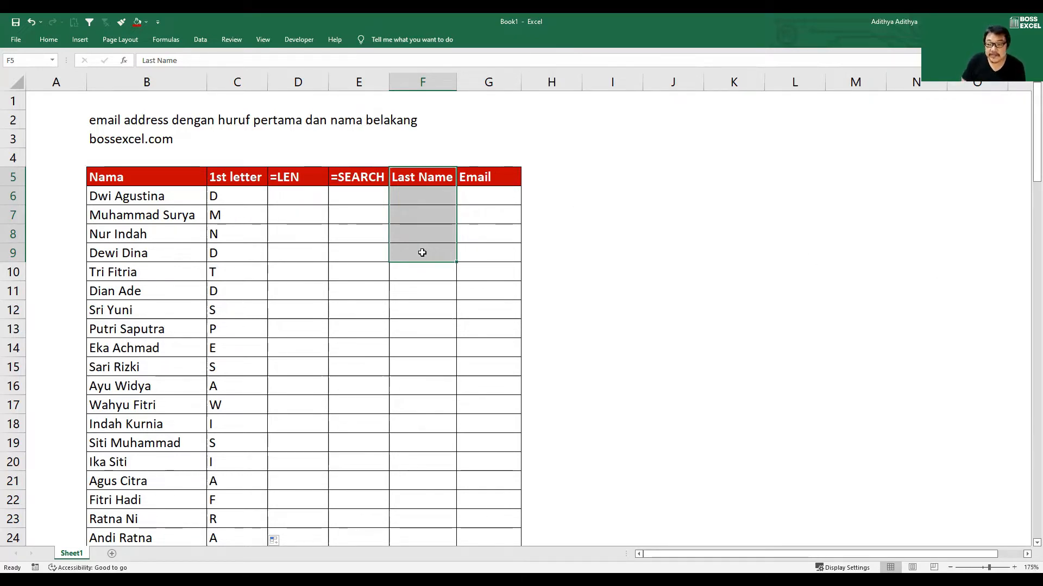
drag(301, 178, 360, 251)
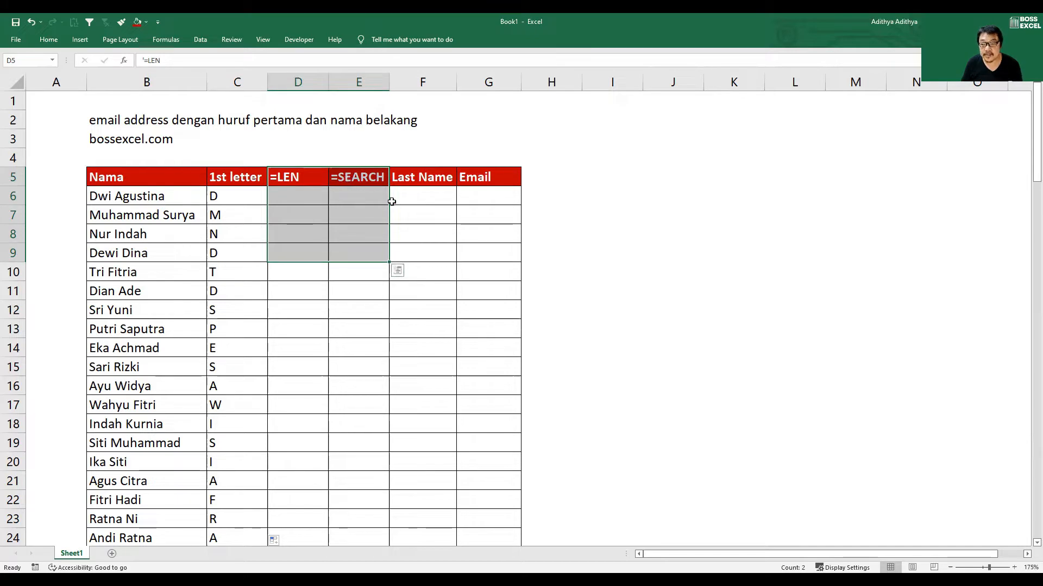
- Count the characters of the first name in the list by entering =LEN(B6) in D6
click(302, 195)
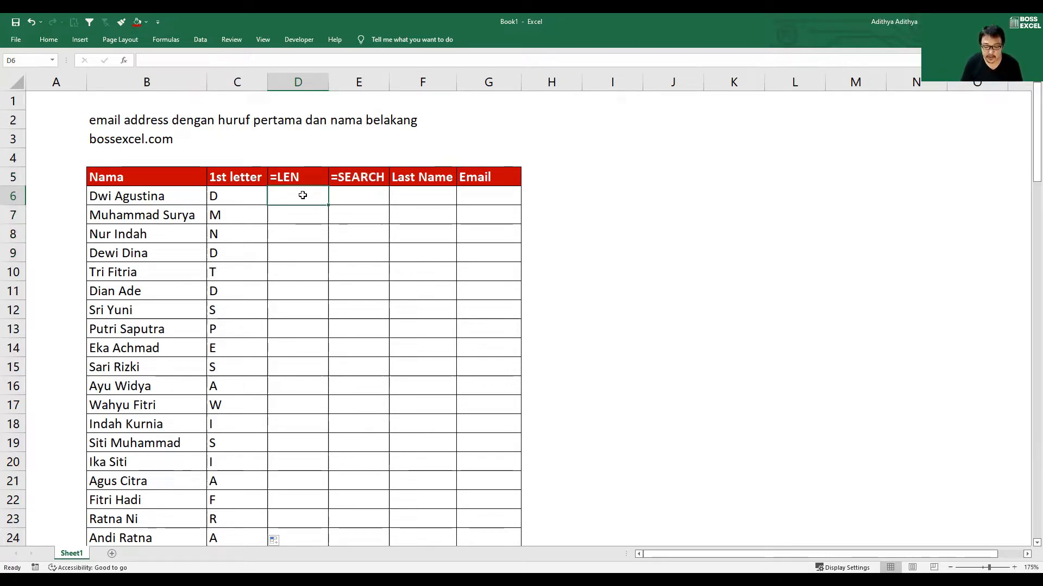
text(=len)
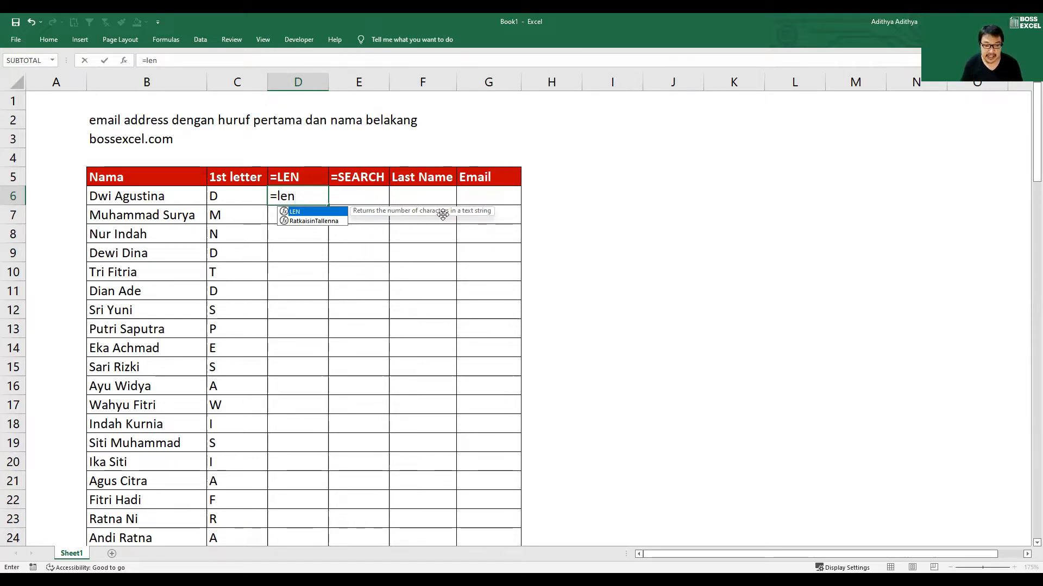
key(Tab)
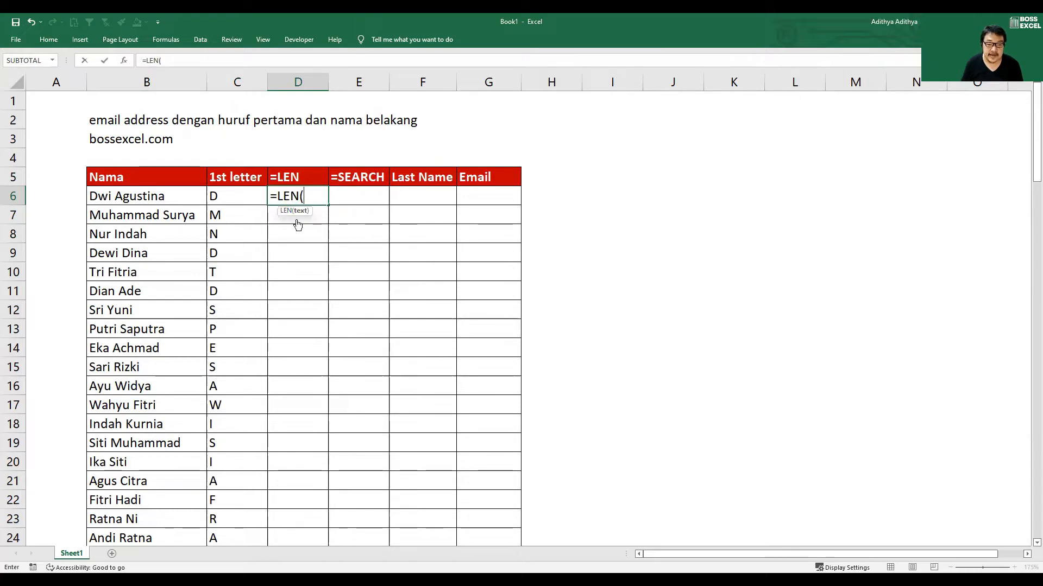
drag(300, 213, 293, 220)
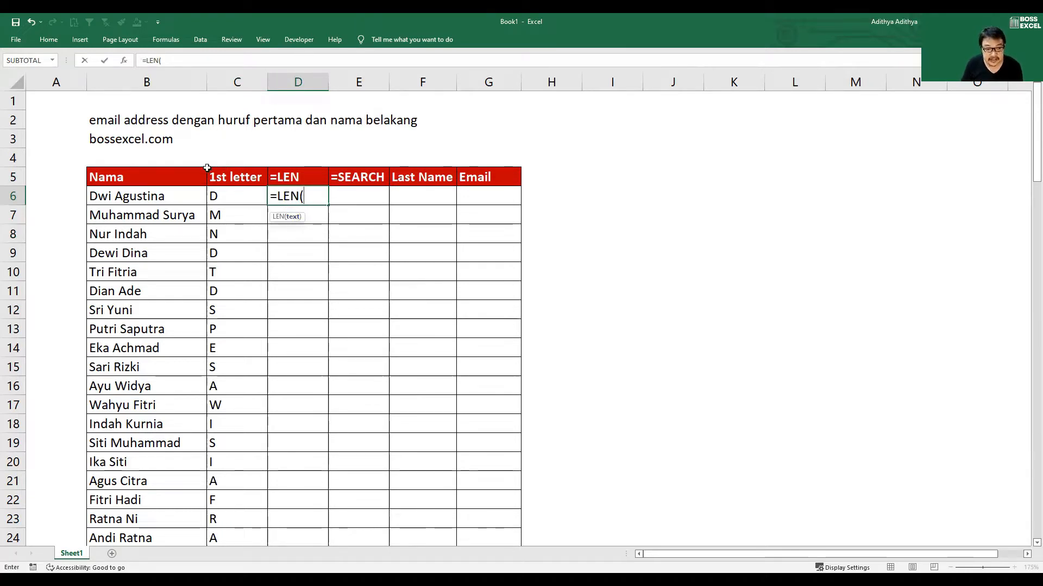
click(156, 197)
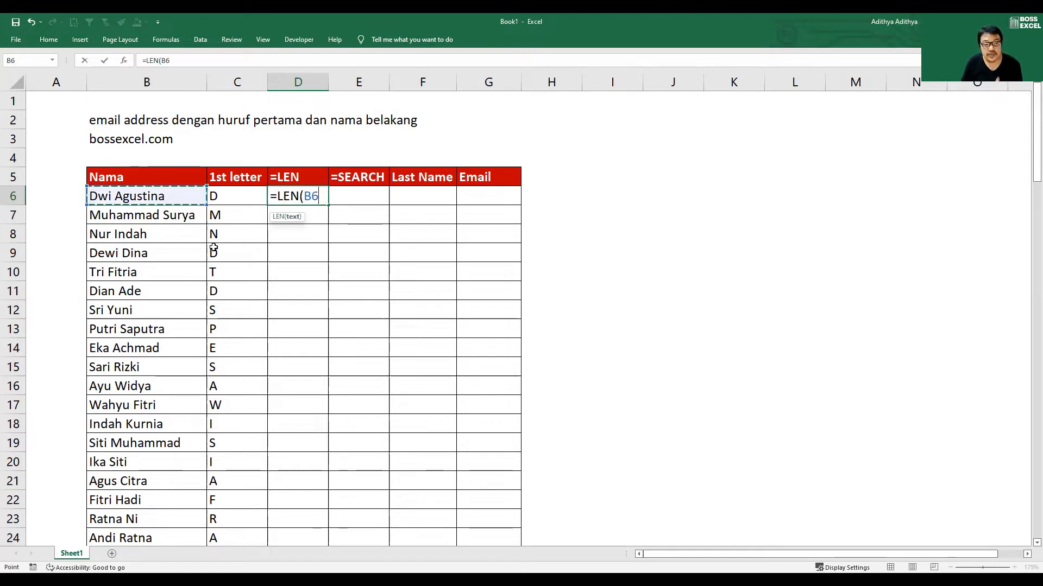
text())
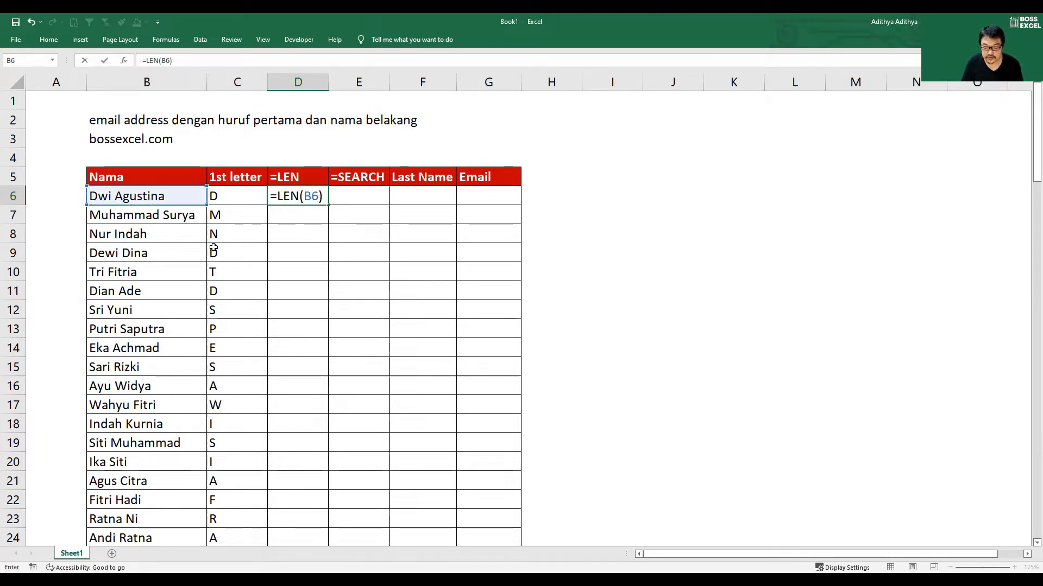
key(ctrl+Return)
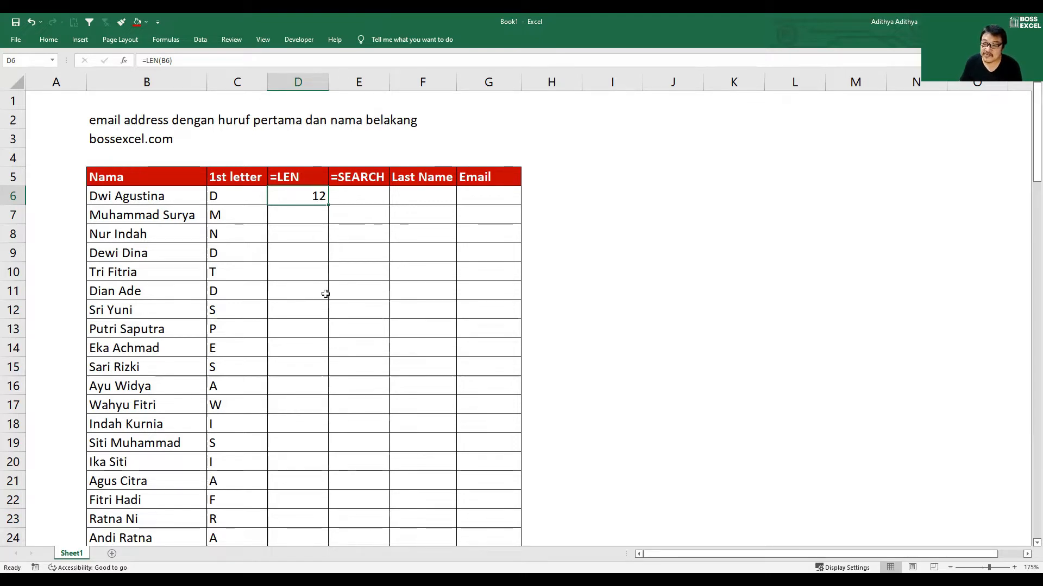
- Locate the space within the first full name by entering =SEARCH(" ";B6;1) in E6
click(359, 201)
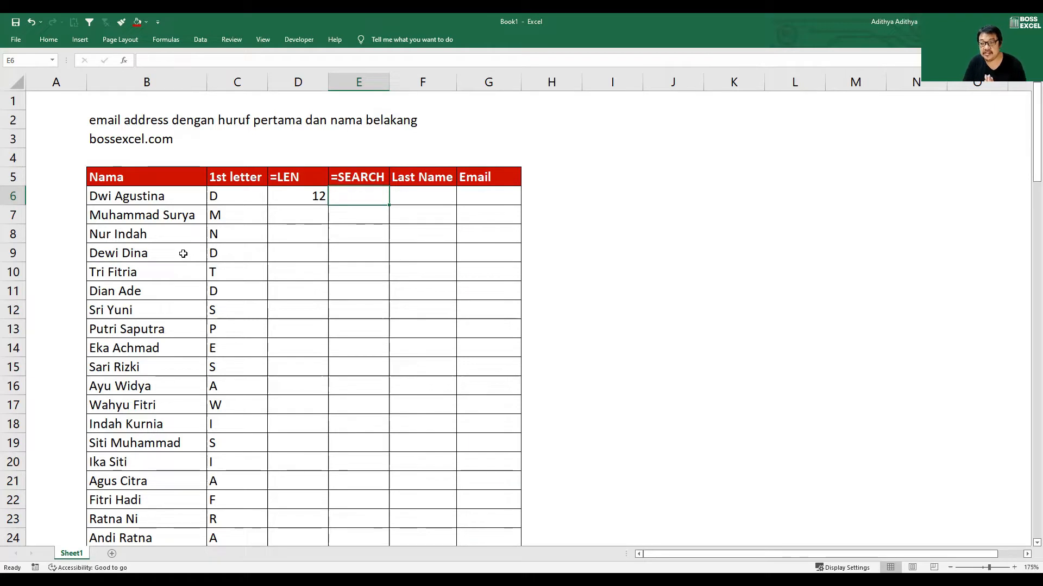
text(=)
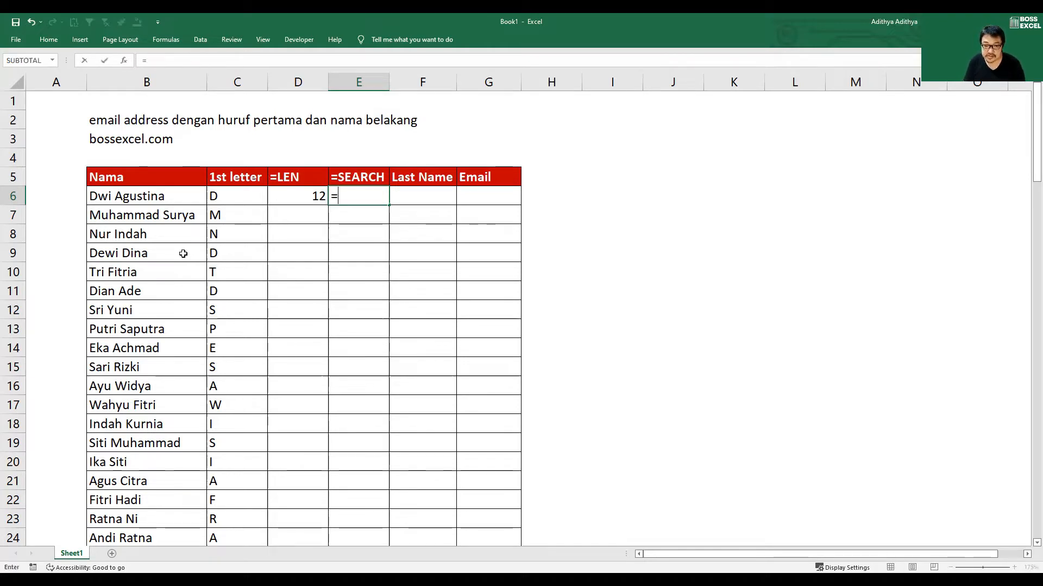
text(sea)
key(Tab)
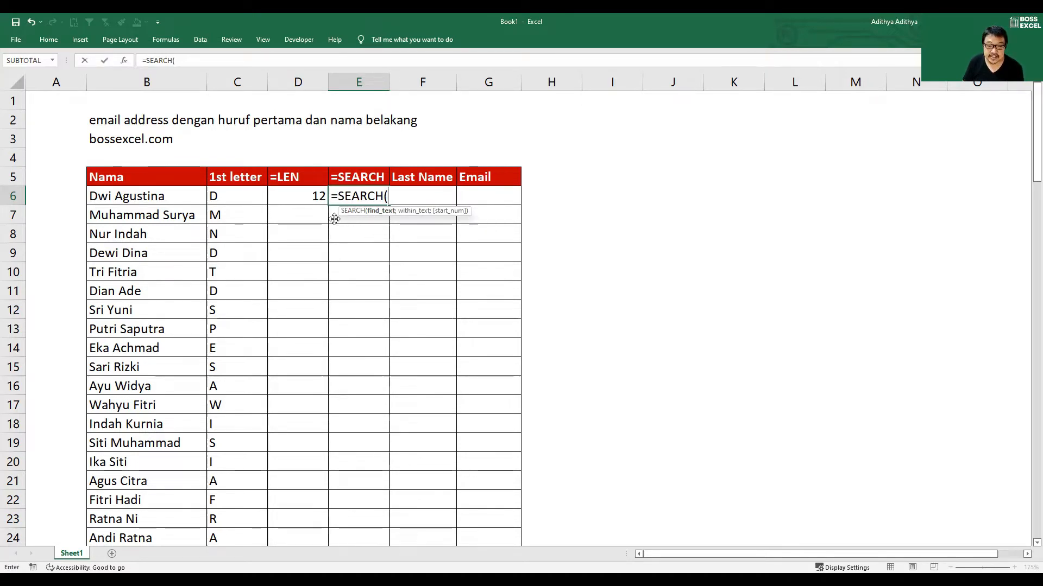
drag(334, 219, 306, 223)
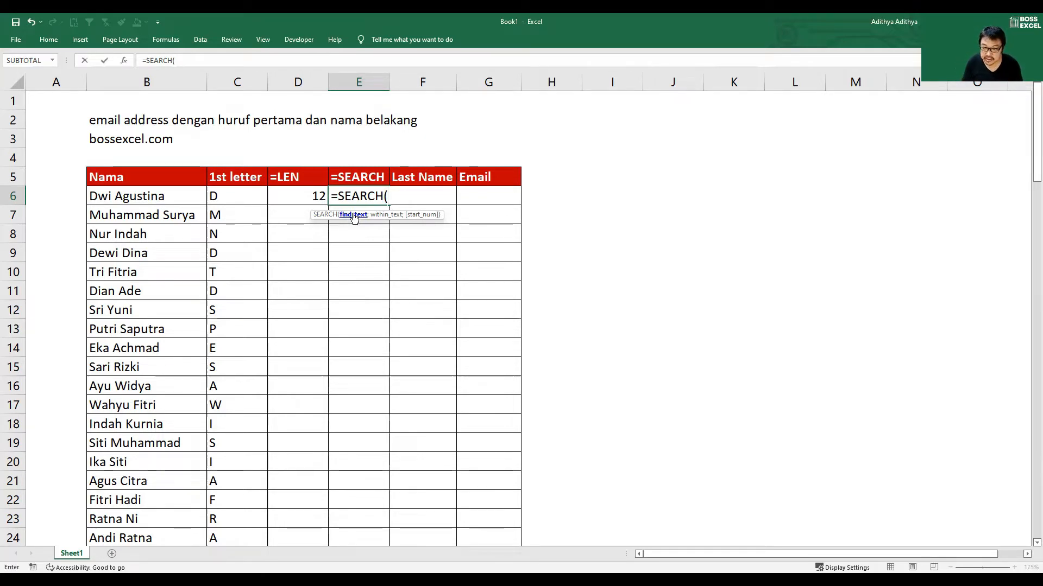
text(")
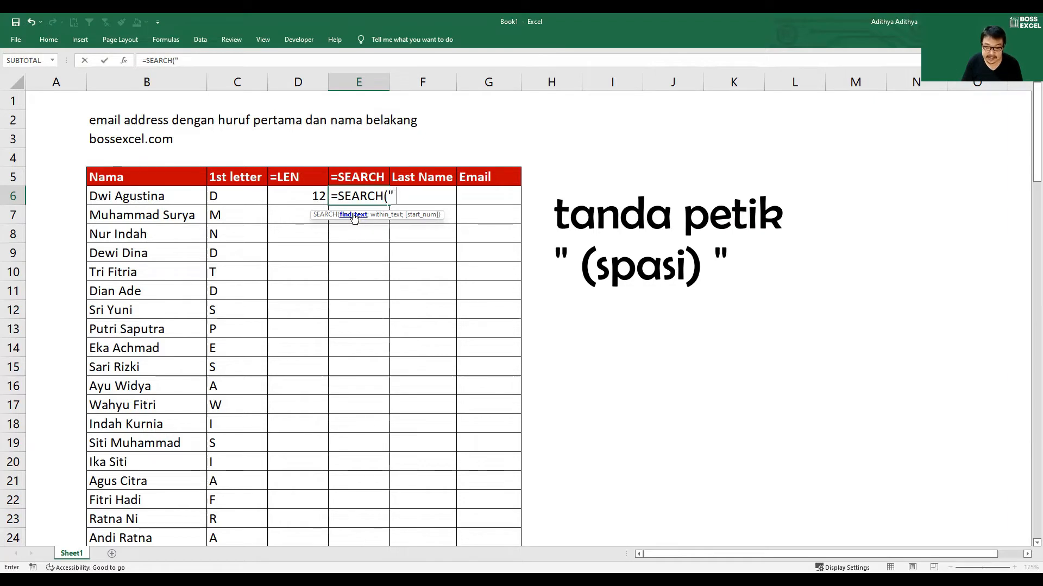
text( ")
text(;)
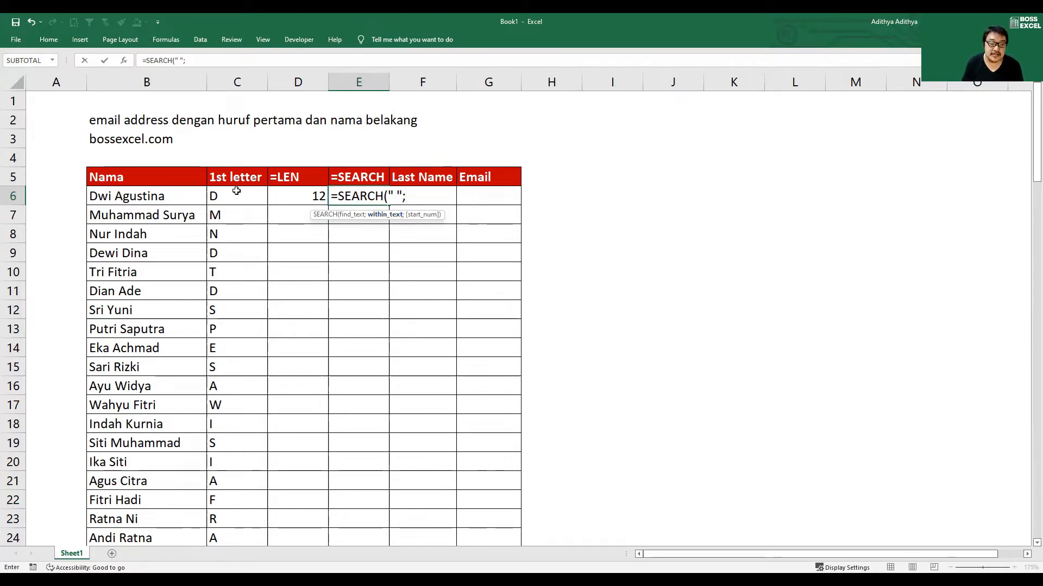
click(174, 199)
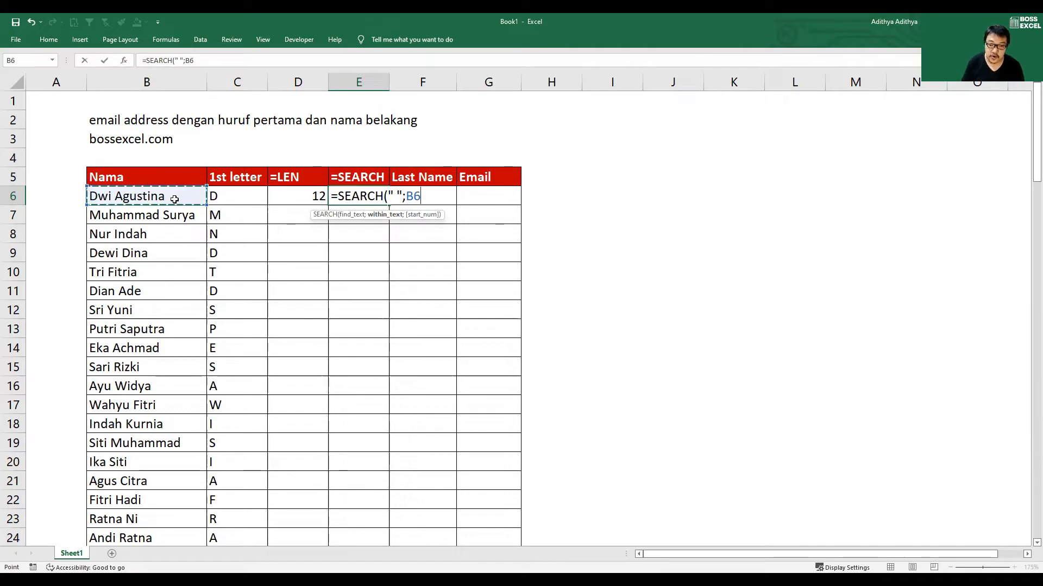
text(;)
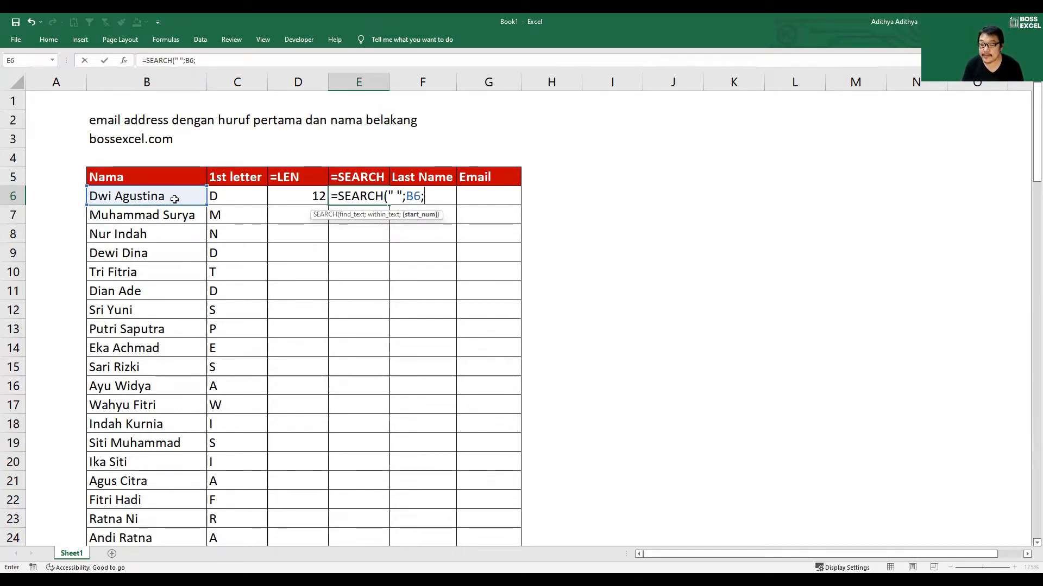
text(1)
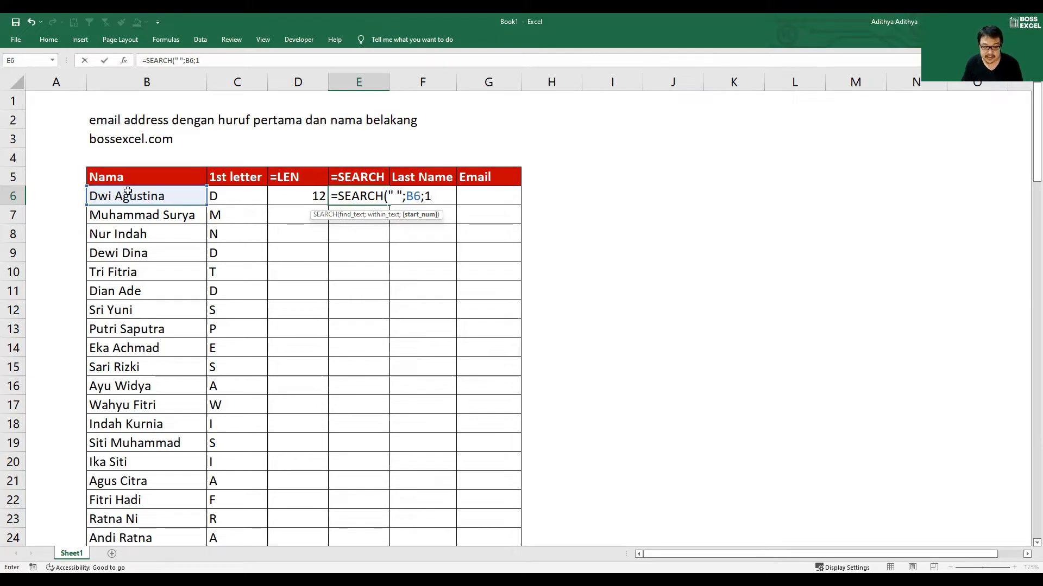
text())
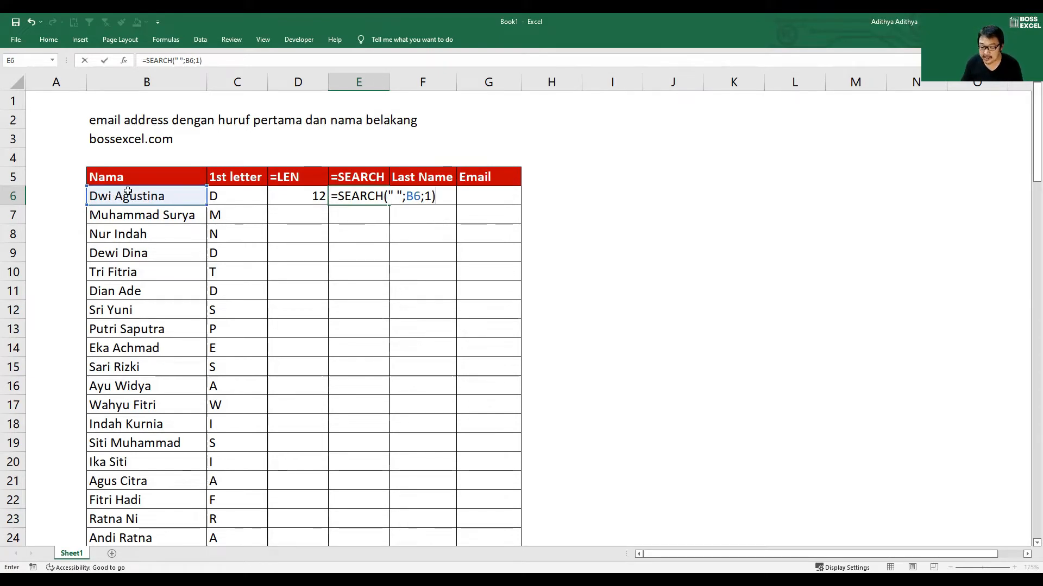
key(ctrl+Return)
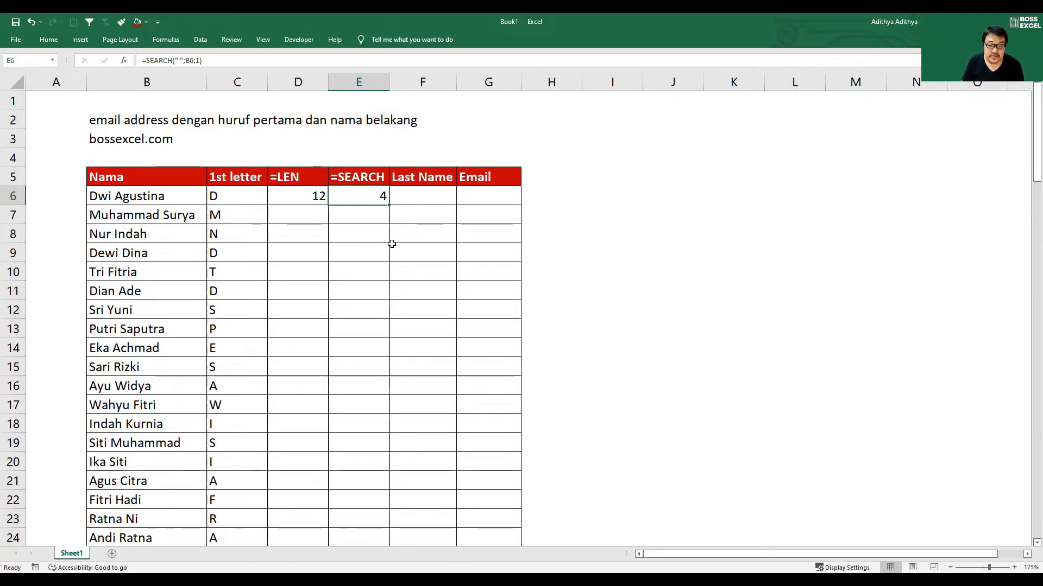
drag(165, 199, 177, 283)
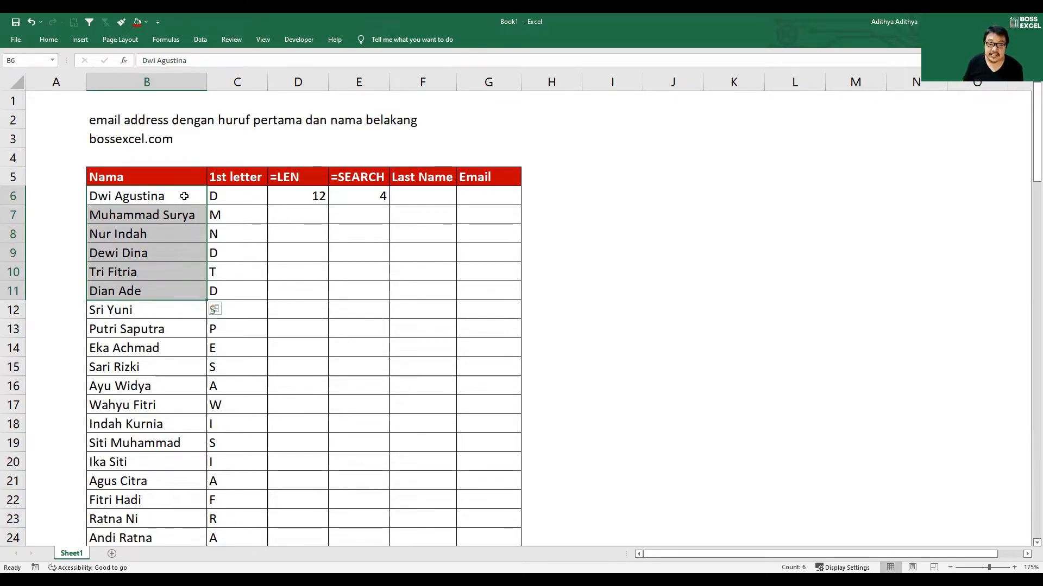
click(309, 197)
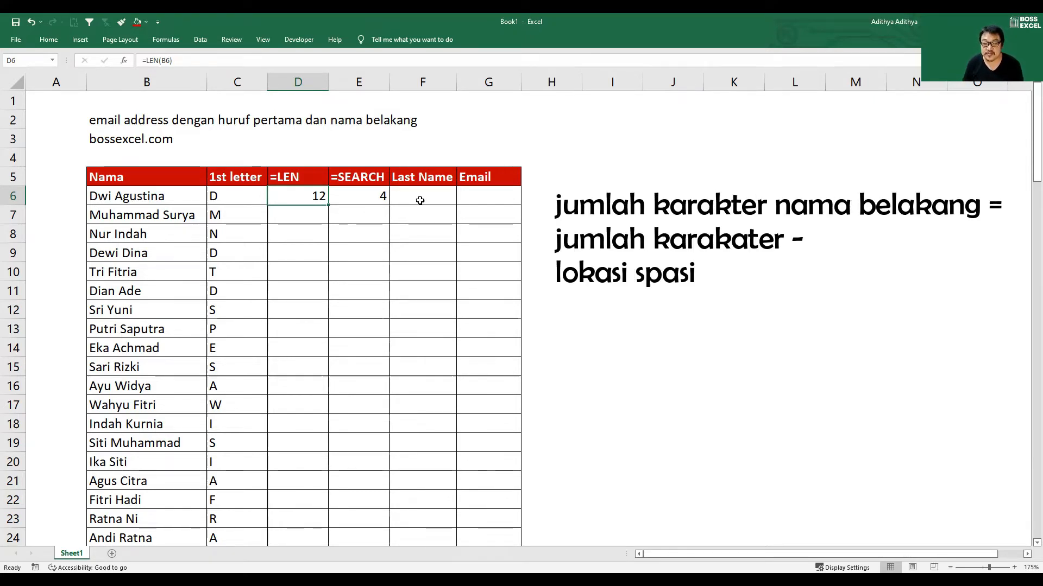
- Calculate the last name's character count in F6 by subtracting the space position from the name length with =D6-E6
click(419, 201)
text(=)
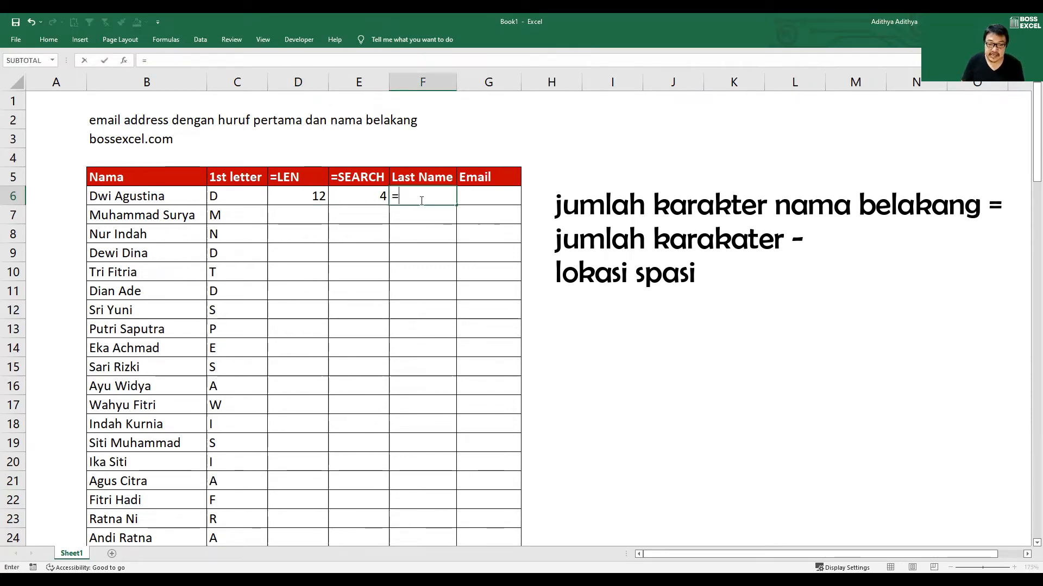
key(Left)
key(Left)
text(-)
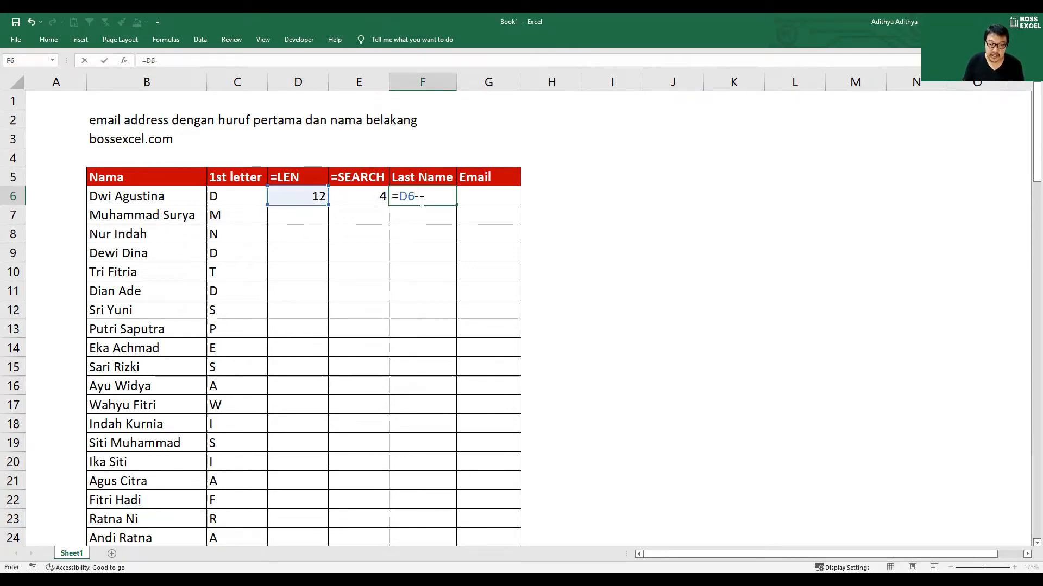
key(Left)
key(Return)
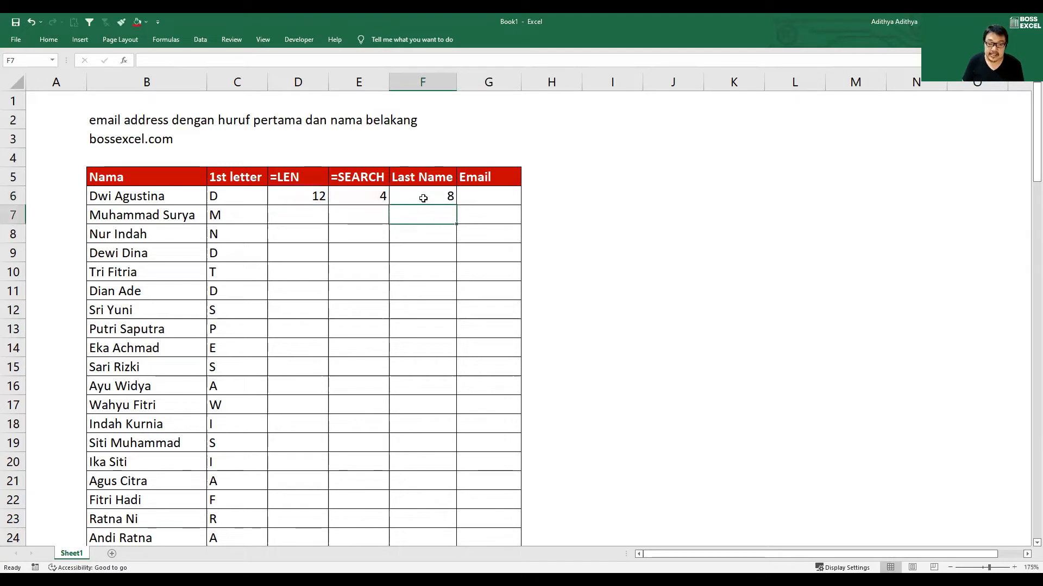
- Change the formula in F6 to =RIGHT(B6;D6-E6) to extract the last name from the full name
click(421, 198)
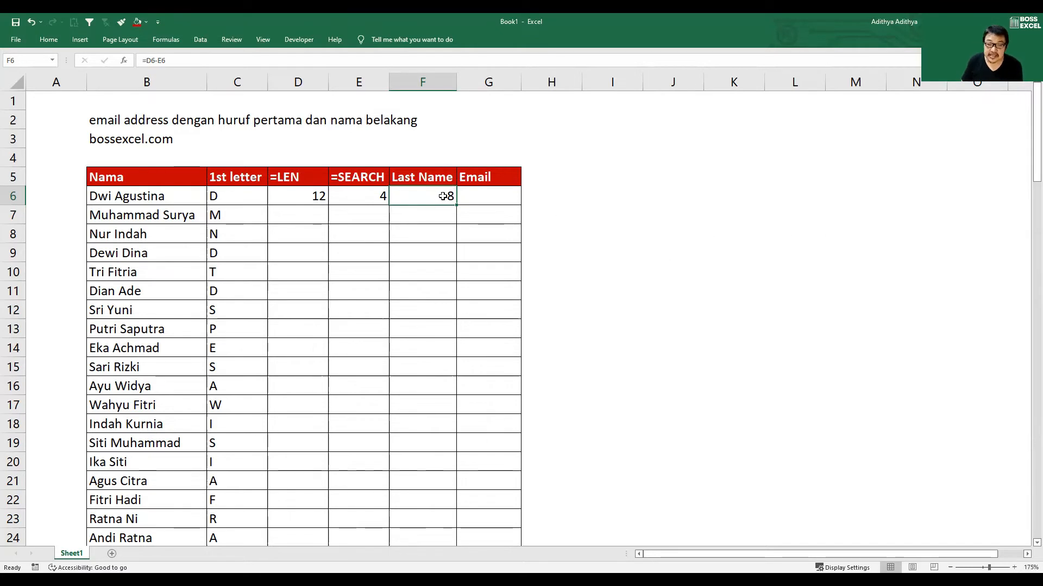
double_click(406, 200)
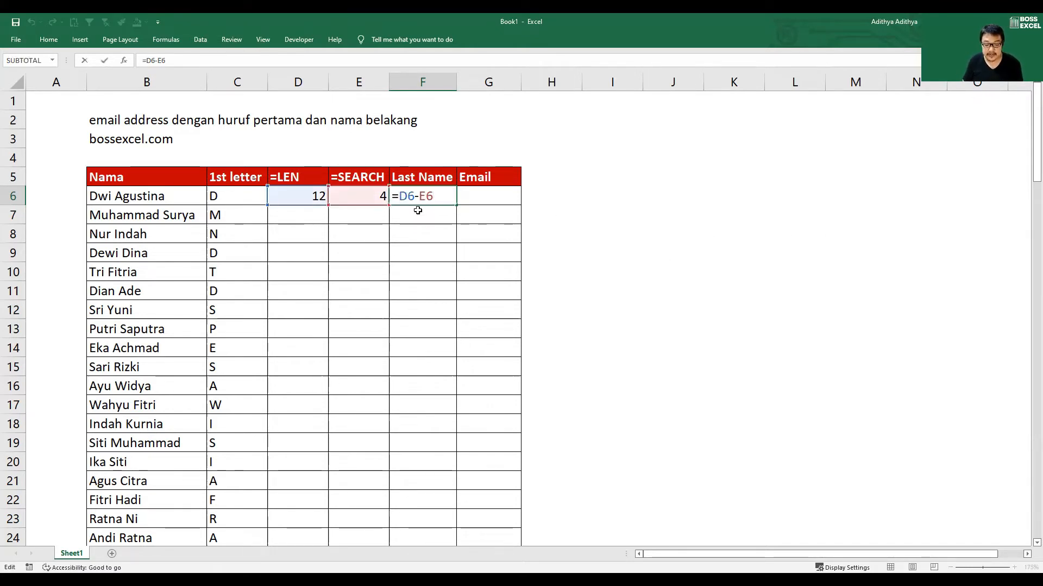
text(RIGHT()
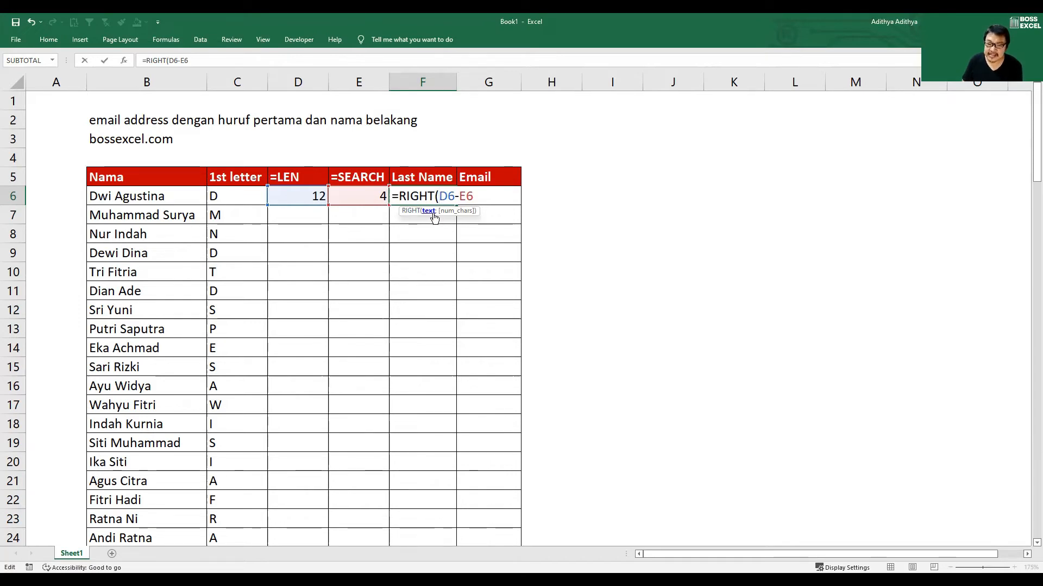
click(185, 196)
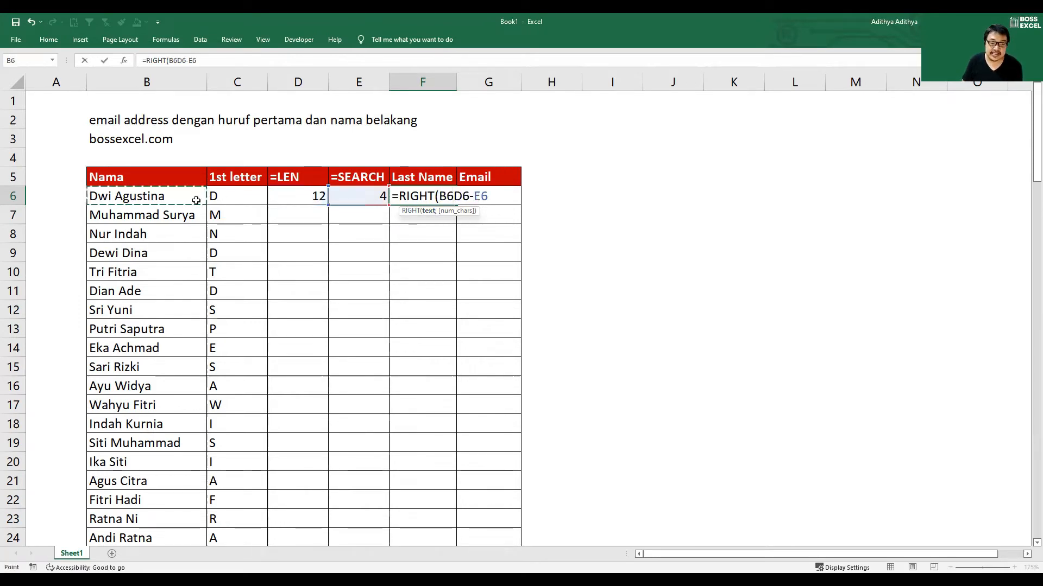
text(;)
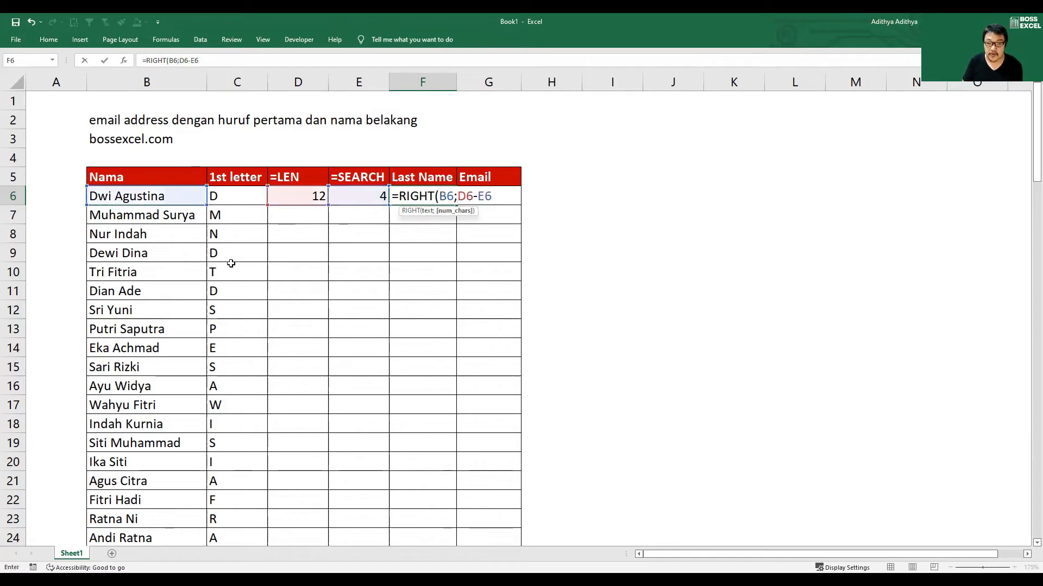
double_click(497, 196)
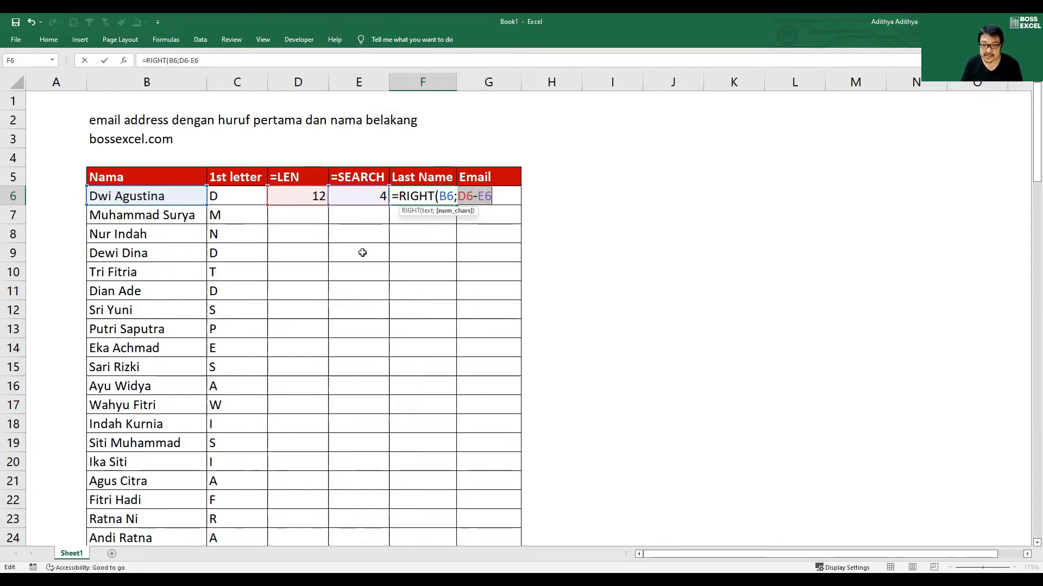
click(493, 196)
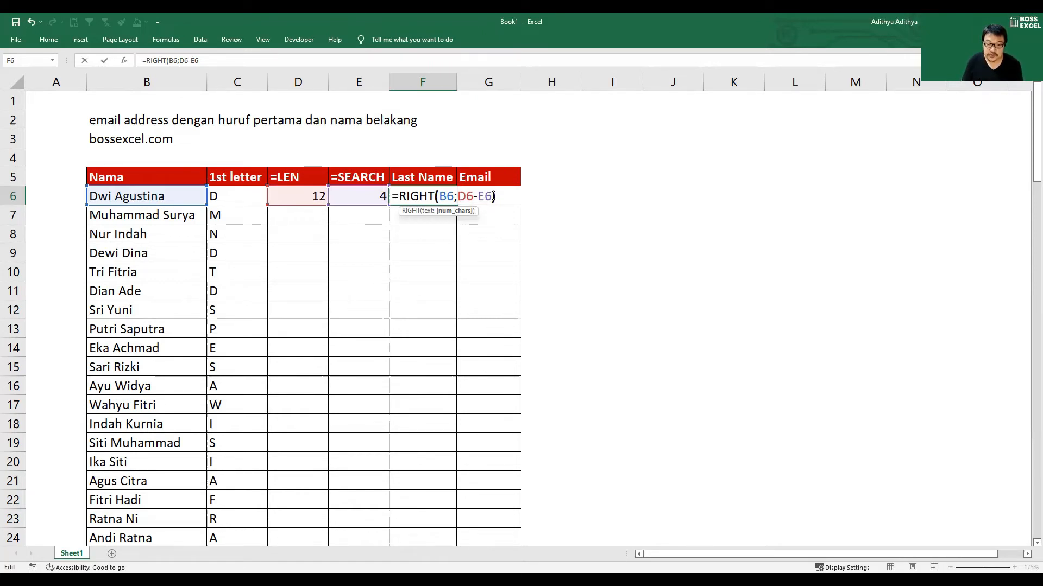
key(ctrl+Return)
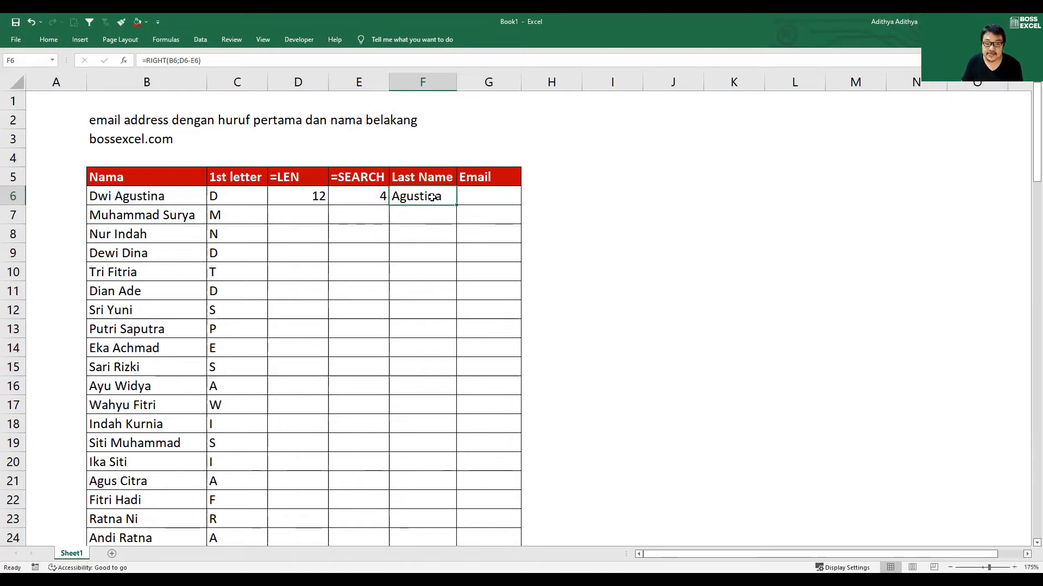
- Fill the formulas in D6:F6 down the whole name list and apply all borders to the filled range
drag(302, 198, 414, 198)
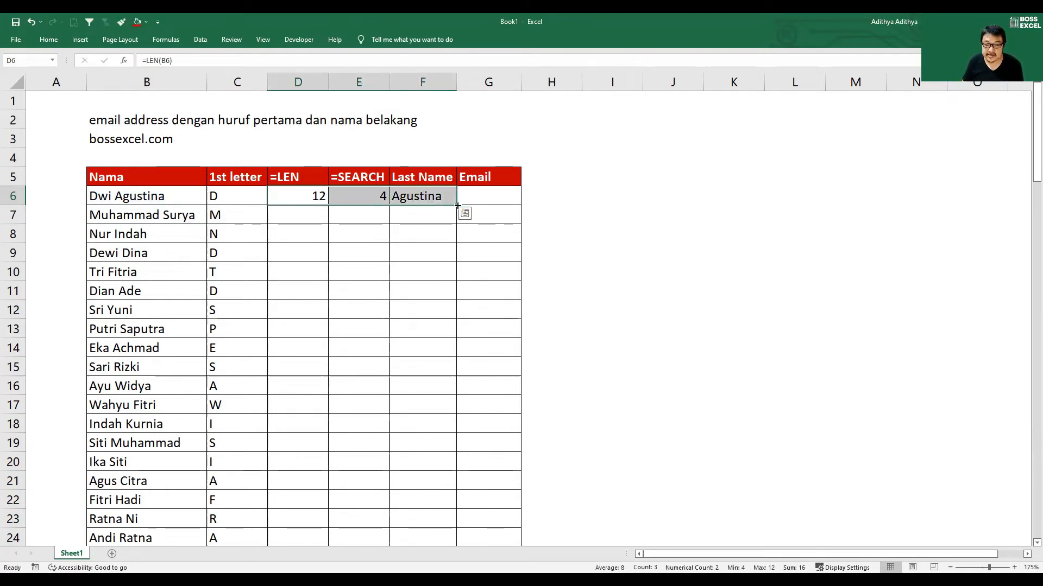
double_click(457, 205)
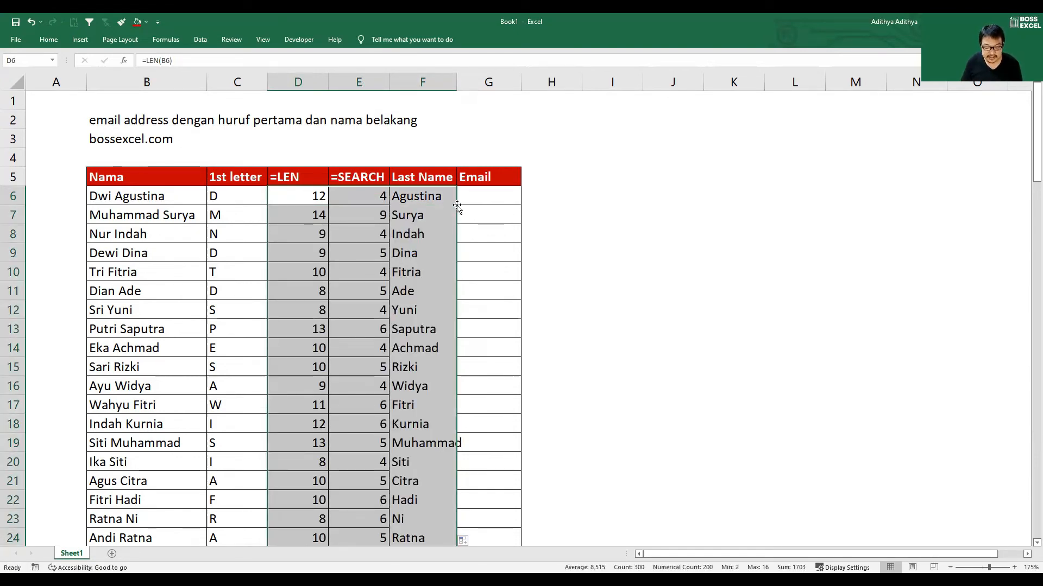
key(alt+h)
key(b)
key(a)
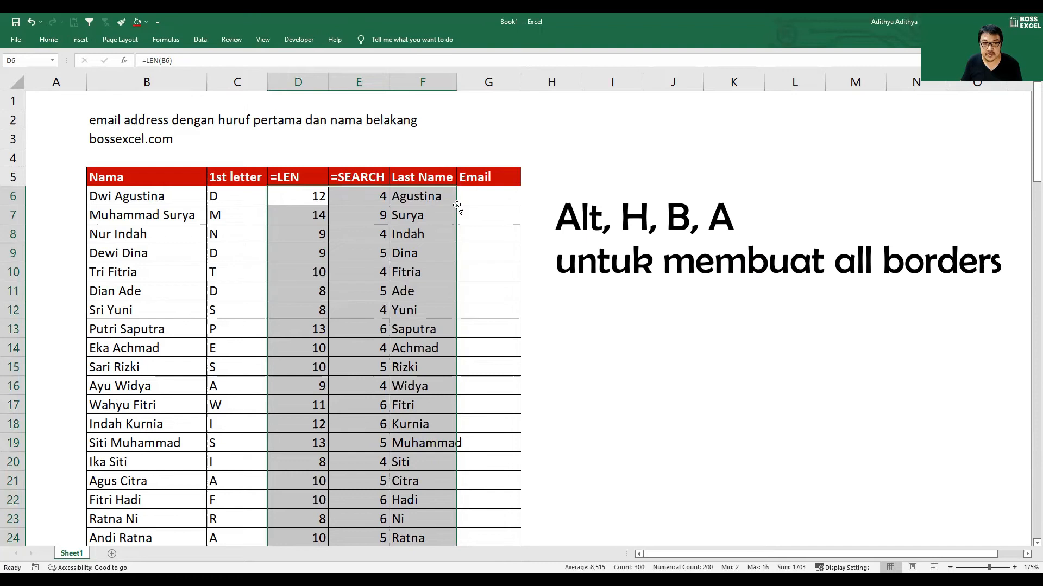
- Begin the email formula in G6 by joining the first letter and last name with =C6&F6
click(489, 197)
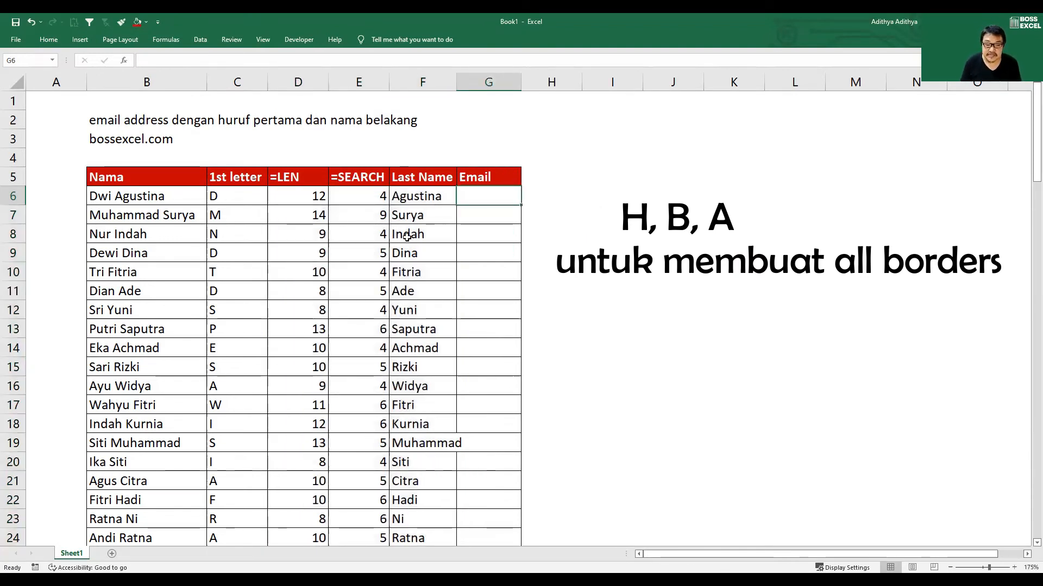
click(246, 202)
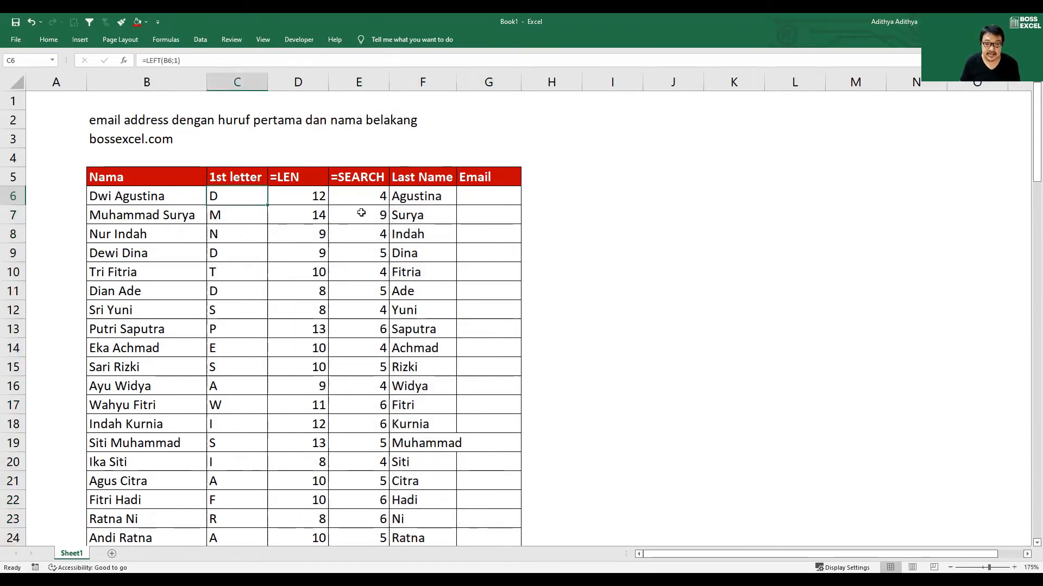
ctrl+click(439, 199)
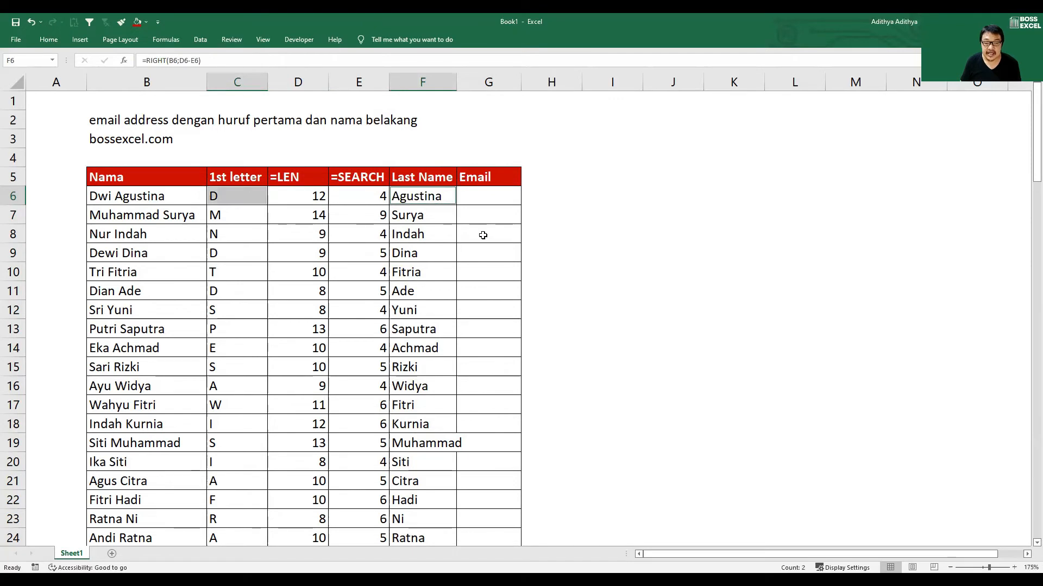
click(493, 196)
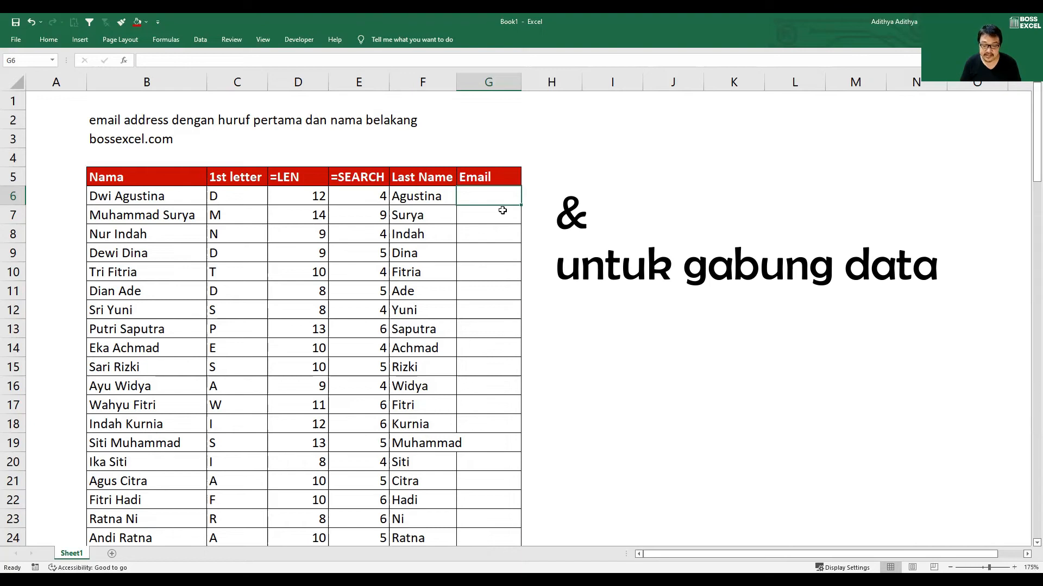
text(=)
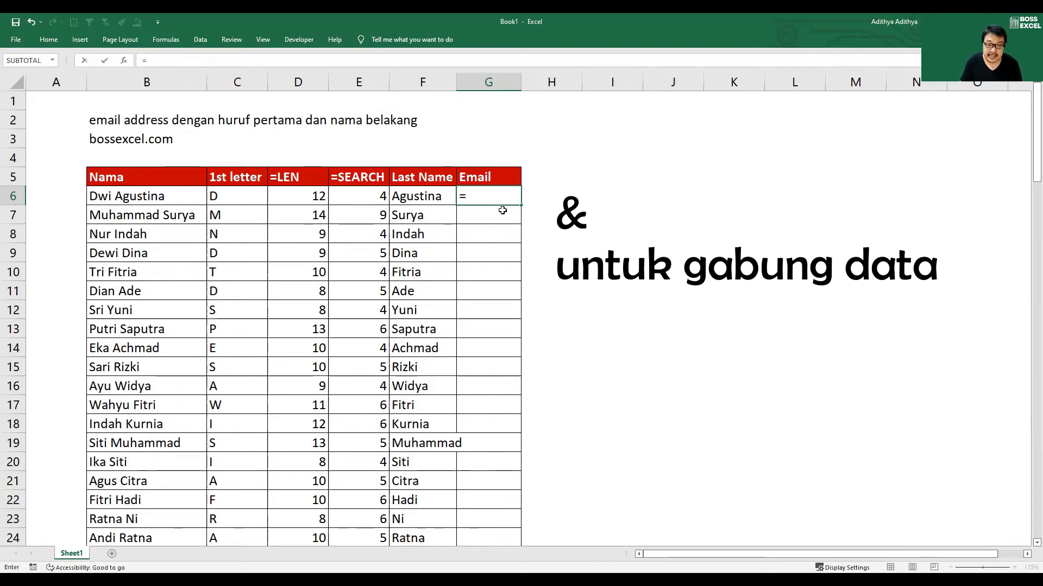
key(Left)
key(Left)
key(Left)
key(Left)
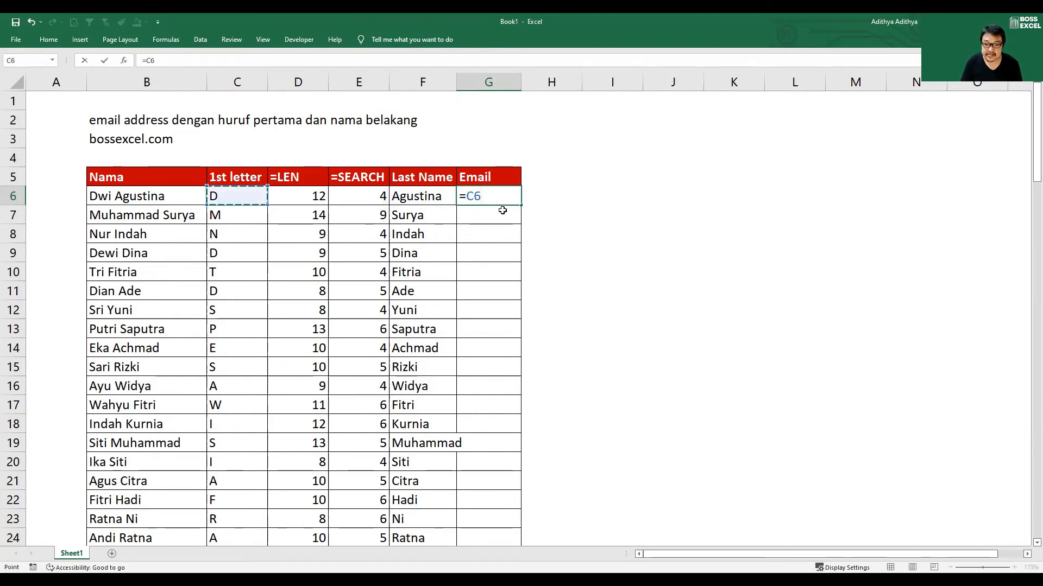
text(&)
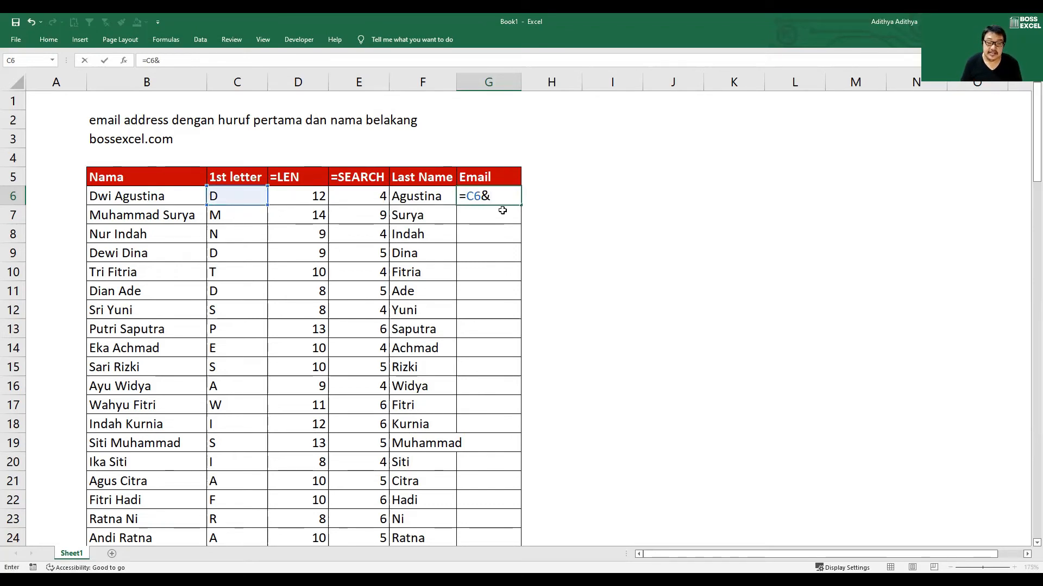
key(Left)
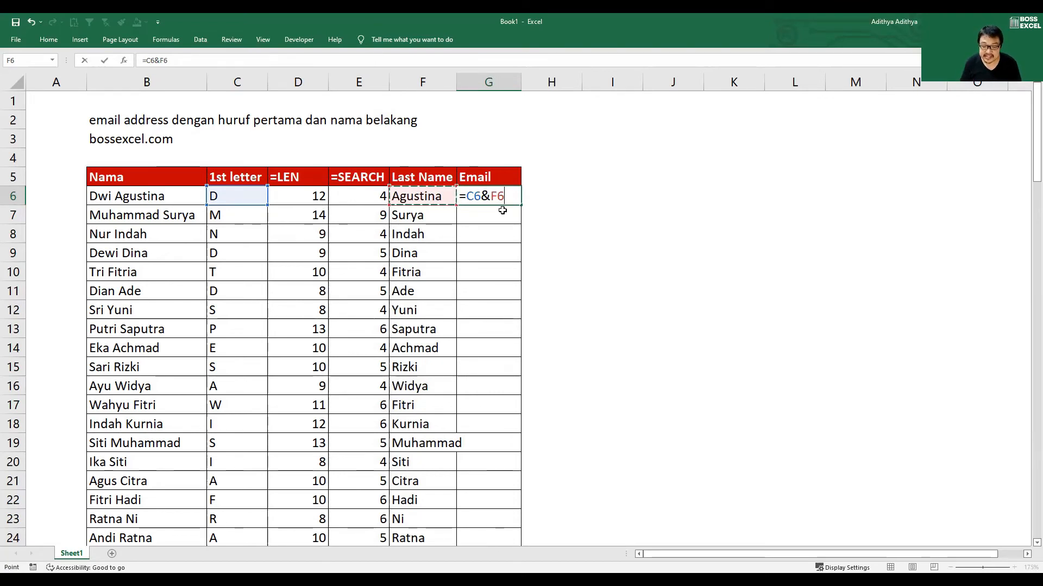
- Complete the G6 formula by appending "@" and the row-locked domain cell, giving =C6&F6&"@"&B$3
text(&)
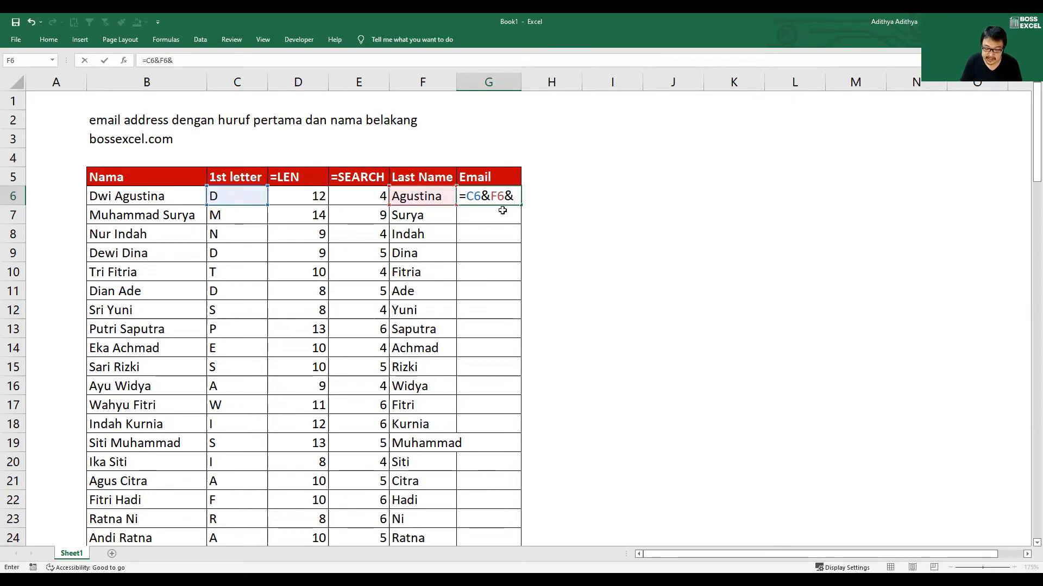
text(")
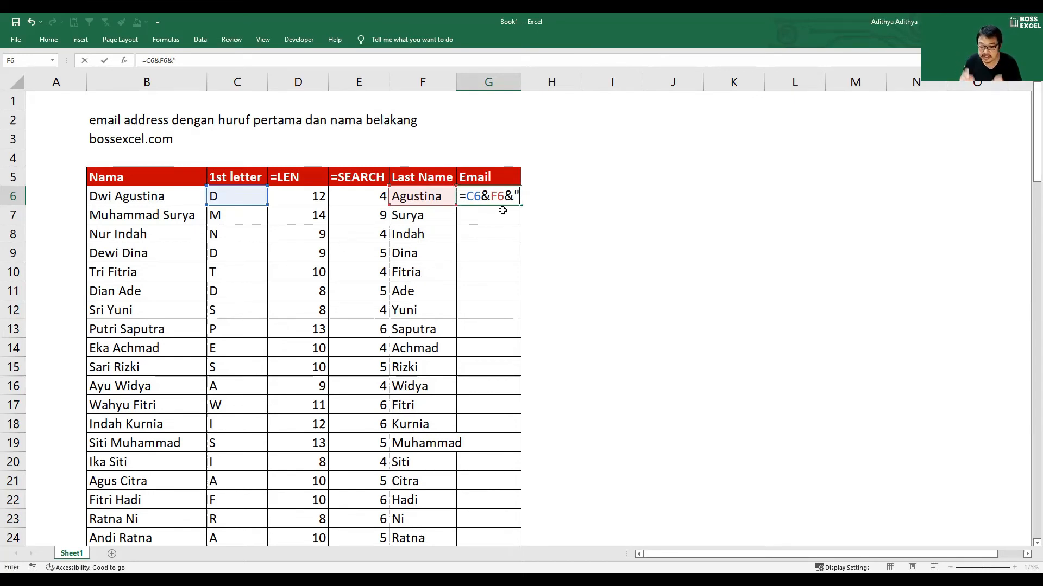
text(@")
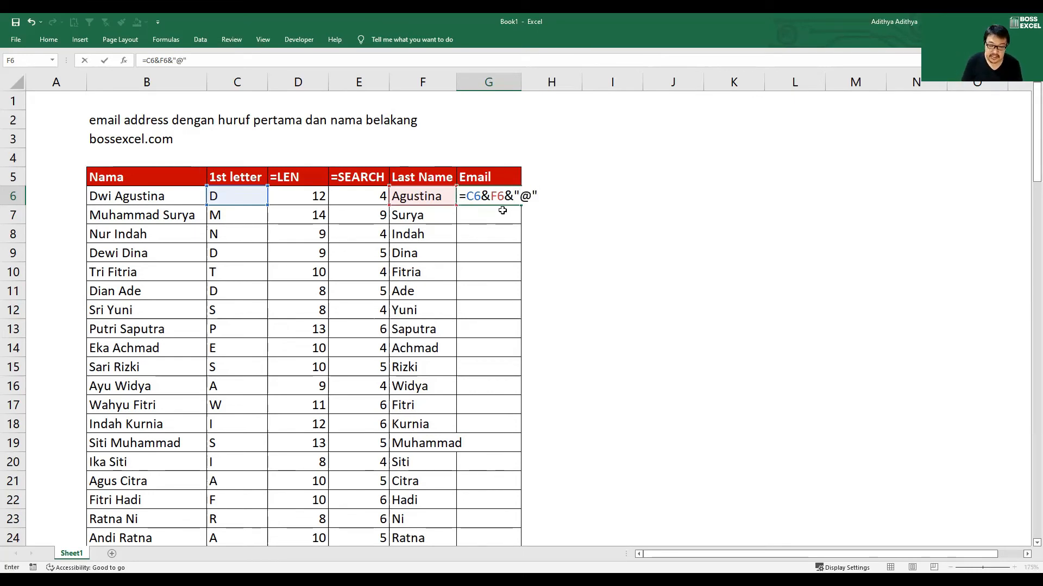
text(&)
click(110, 138)
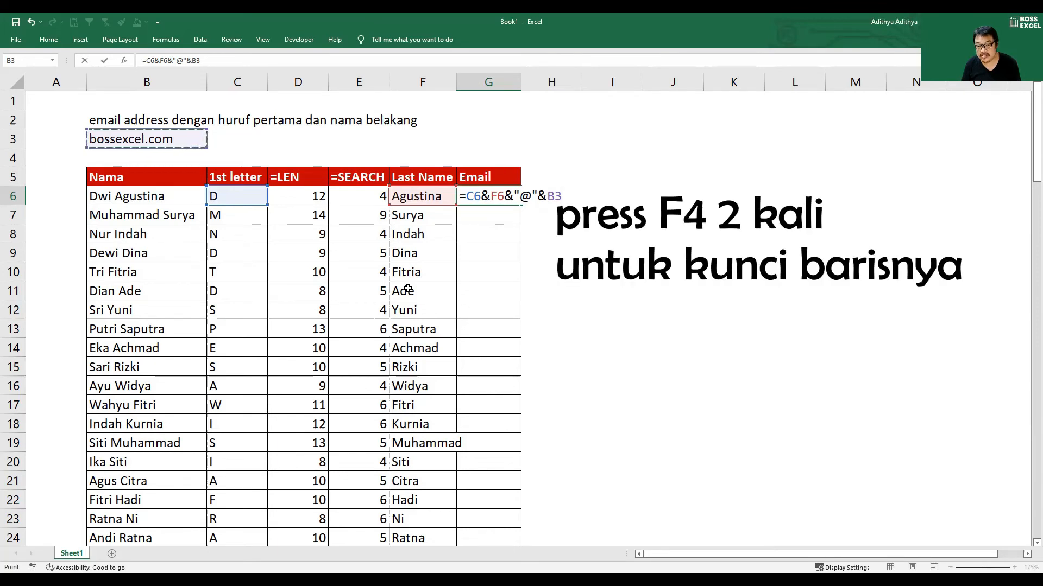
key(F4)
key(F4)
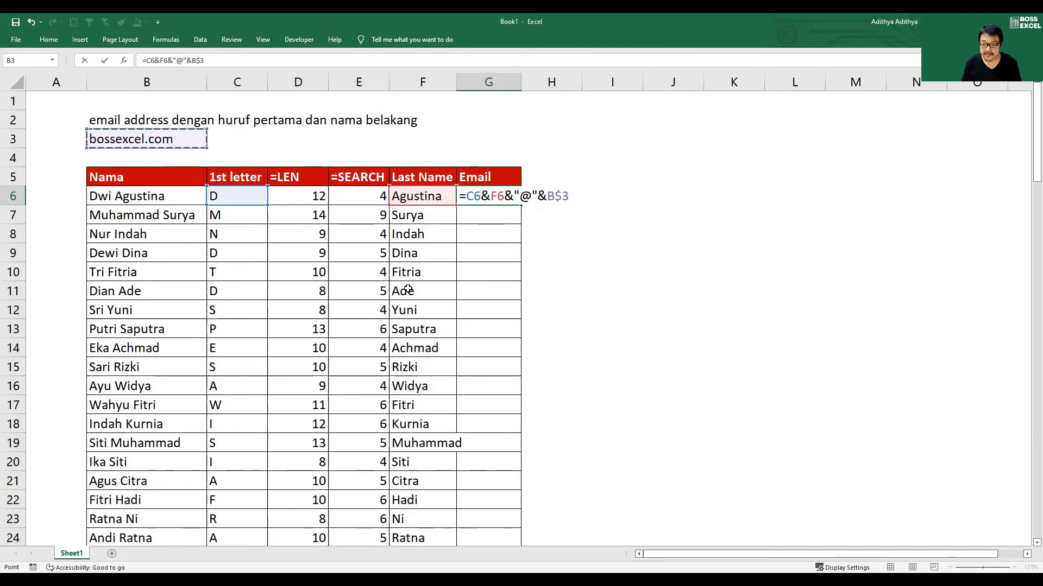
key(Return)
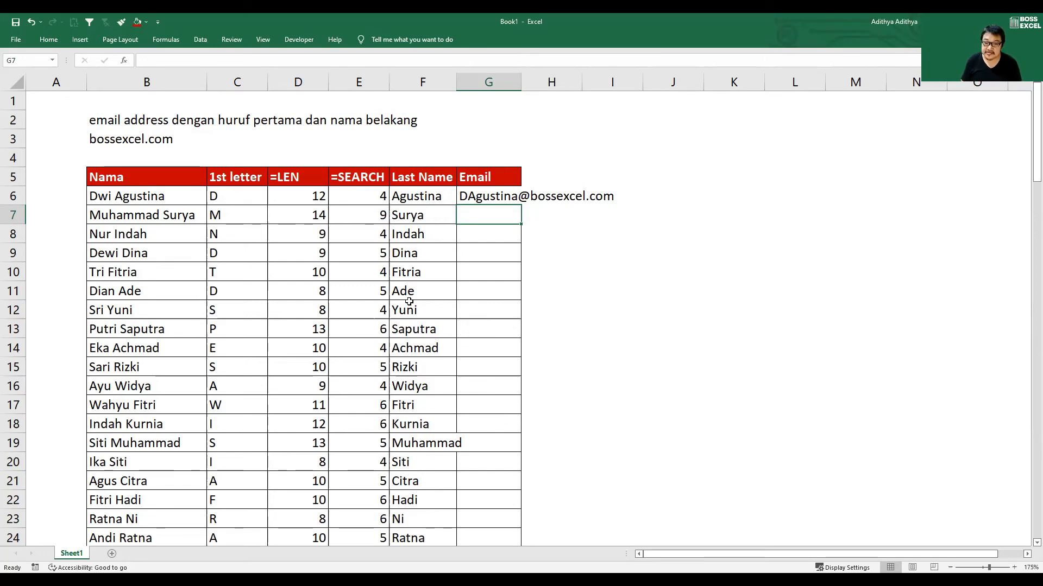
click(487, 196)
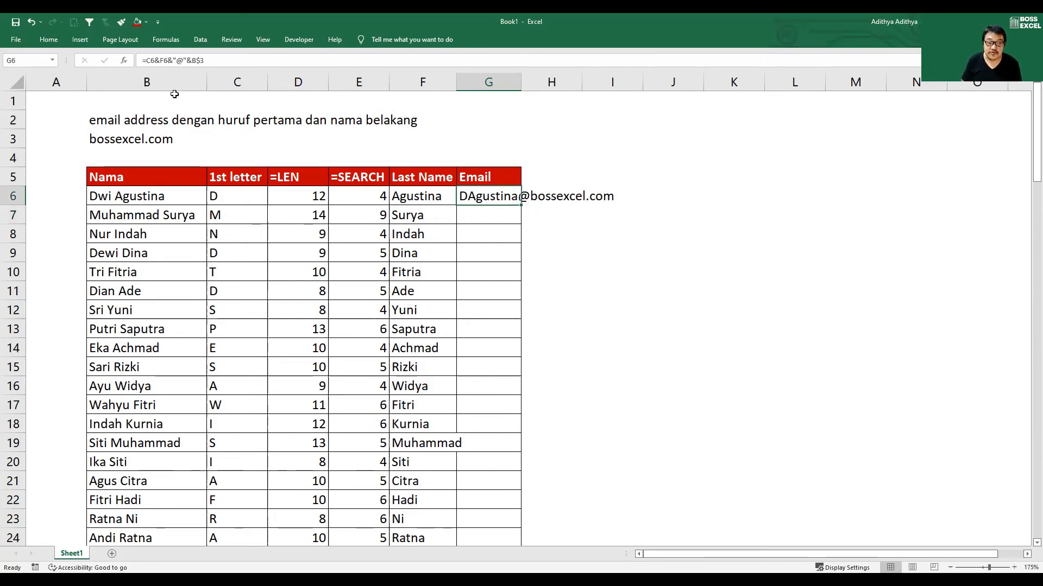
click(148, 62)
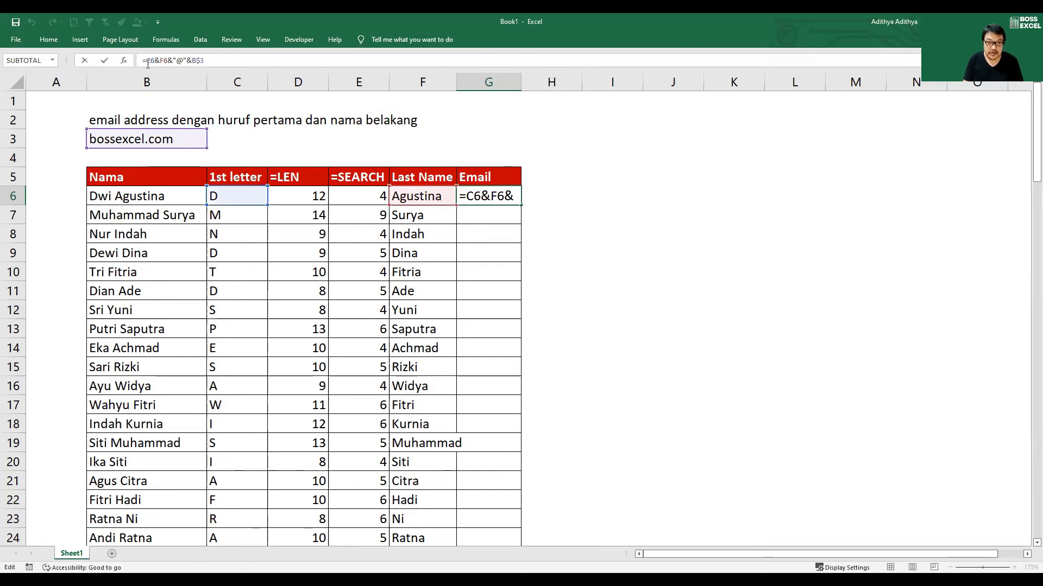
text(lower)
key(Escape)
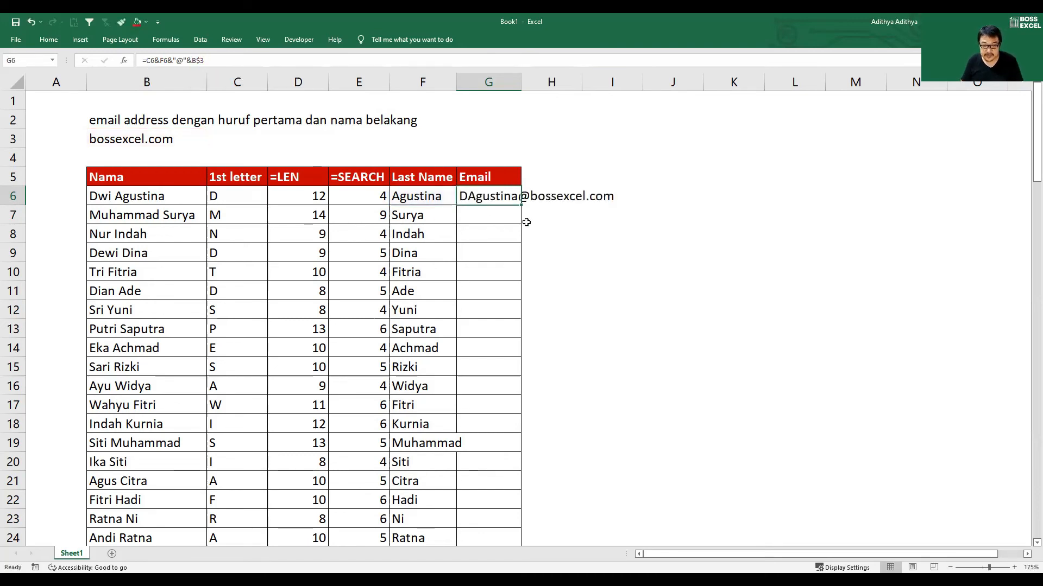
- Wrap the G6 email formula in LOWER so it reads =LOWER(C6&F6&"@"&B$3)
key(F2)
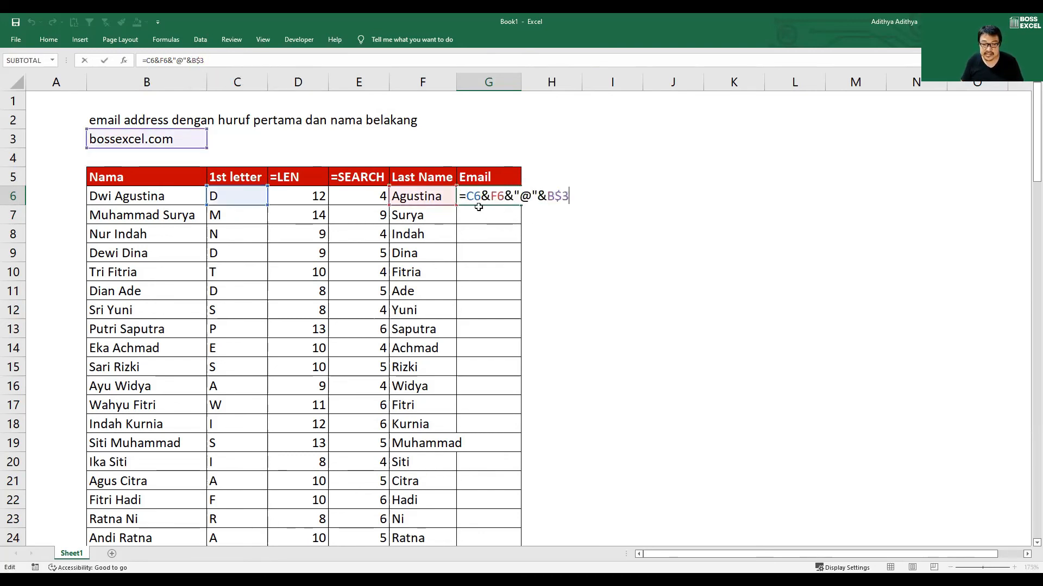
click(465, 196)
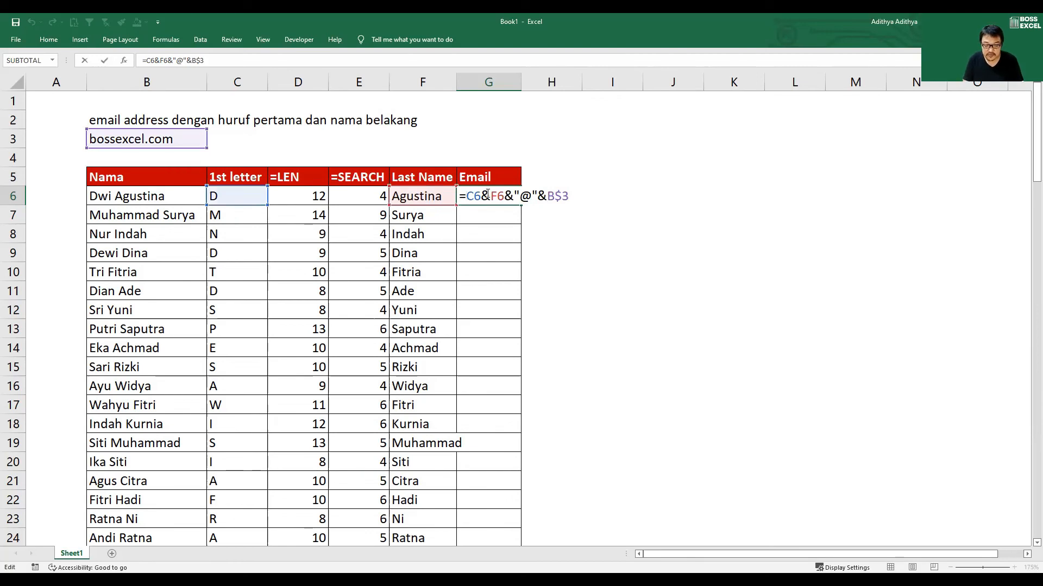
text(lower)
key(Tab)
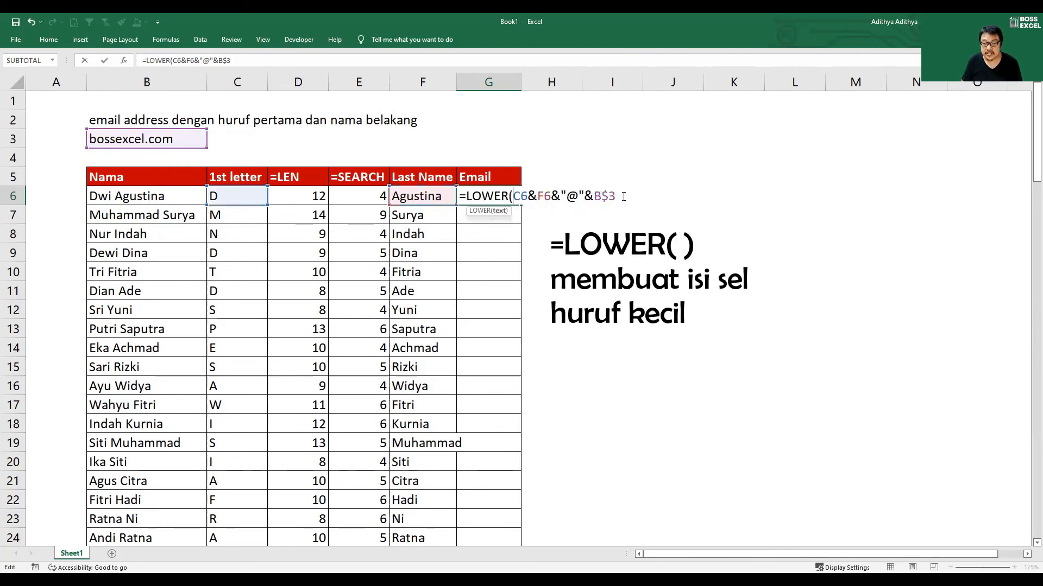
click(624, 196)
text())
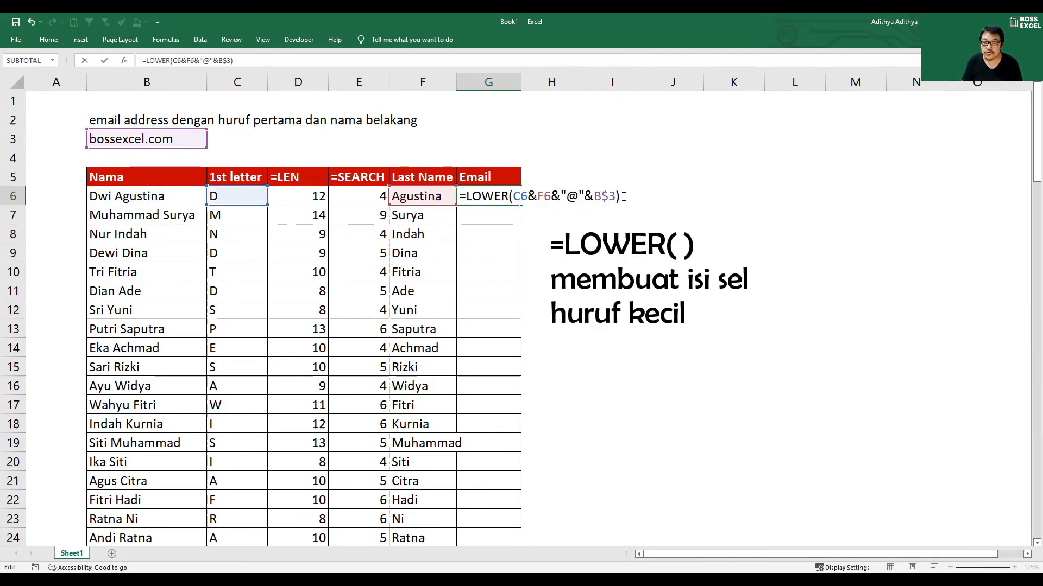
key(Return)
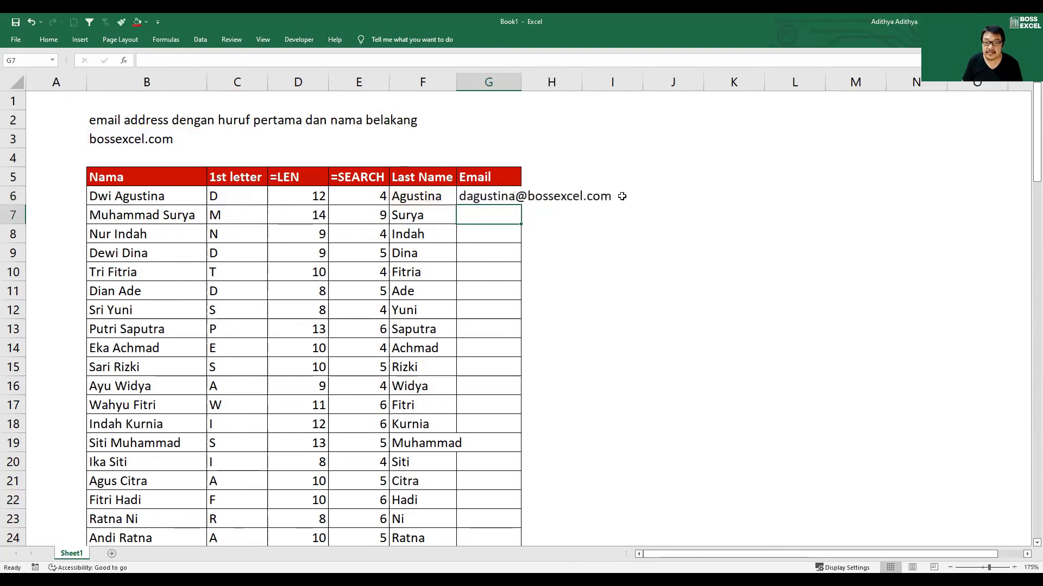
- Autofit the width of the Email column and fill the G6 formula down the whole list
double_click(521, 82)
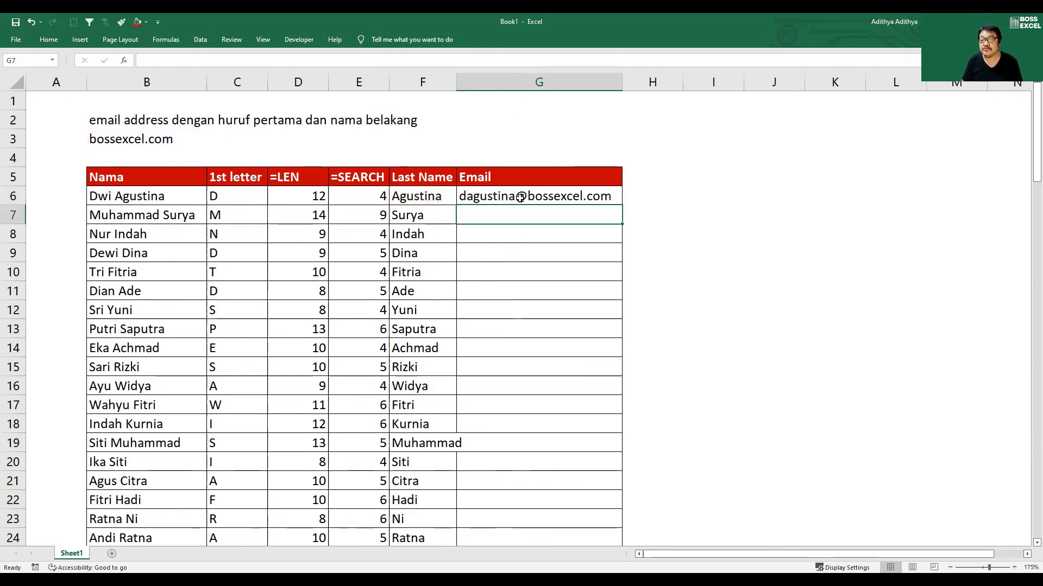
click(559, 200)
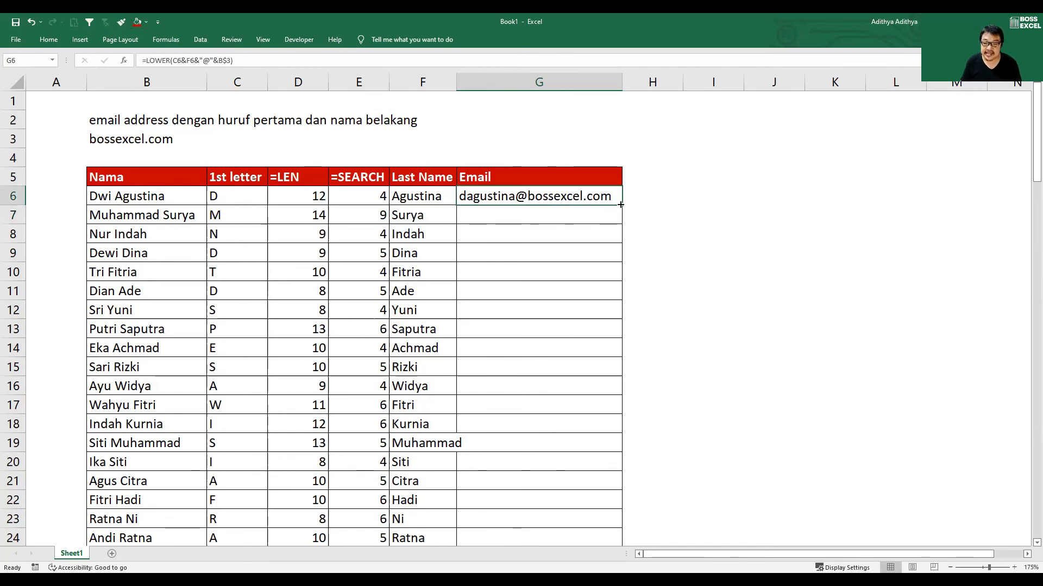
double_click(620, 205)
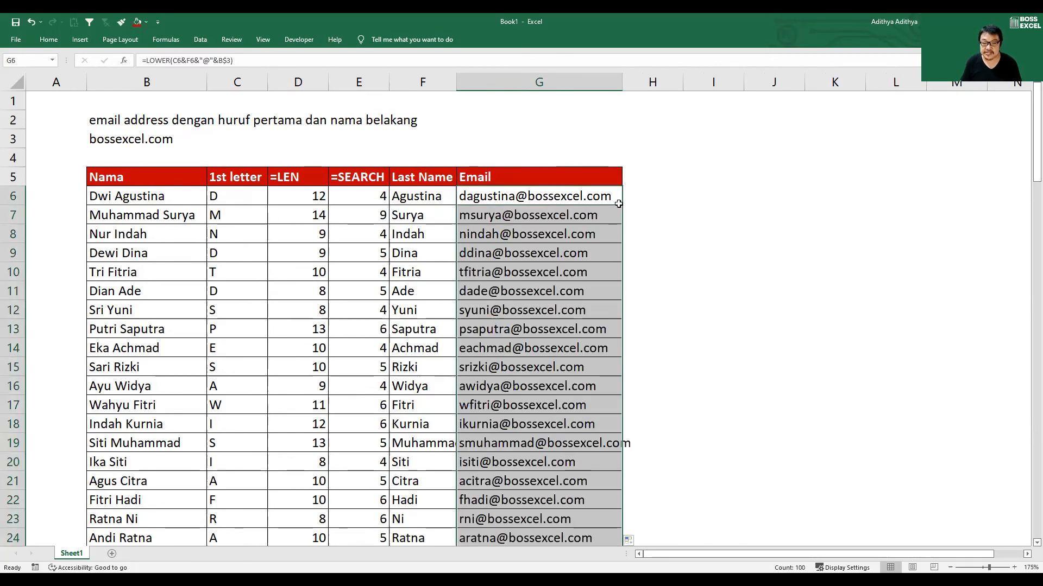